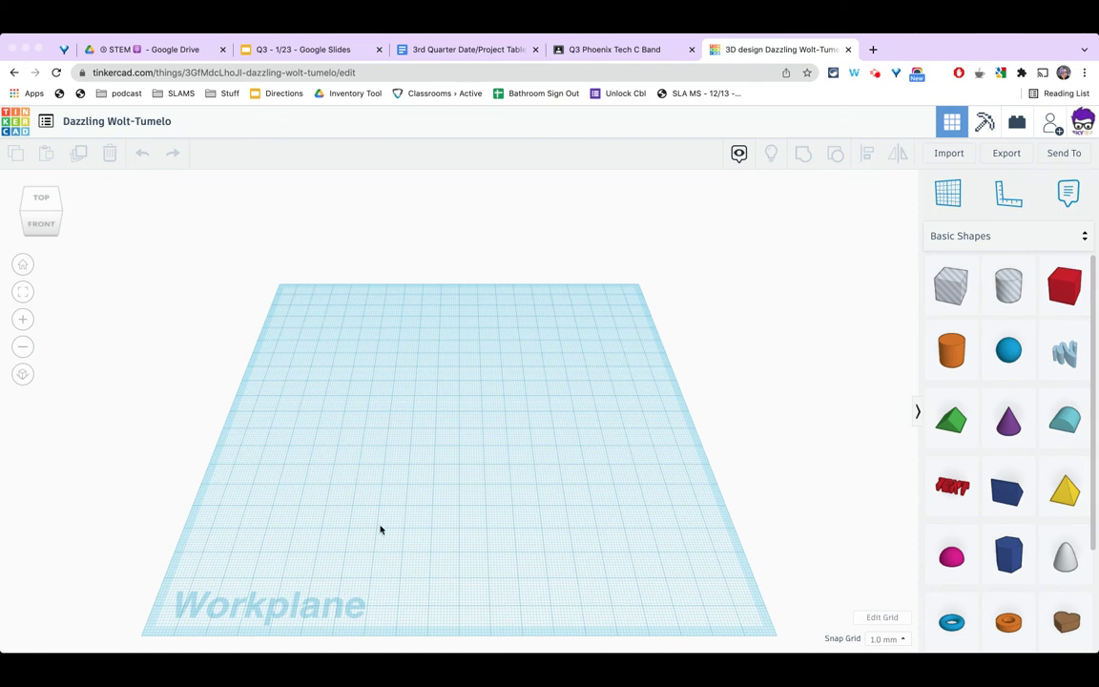
- Rename the design to the owner's name followed by 'Amp'
click(155, 122)
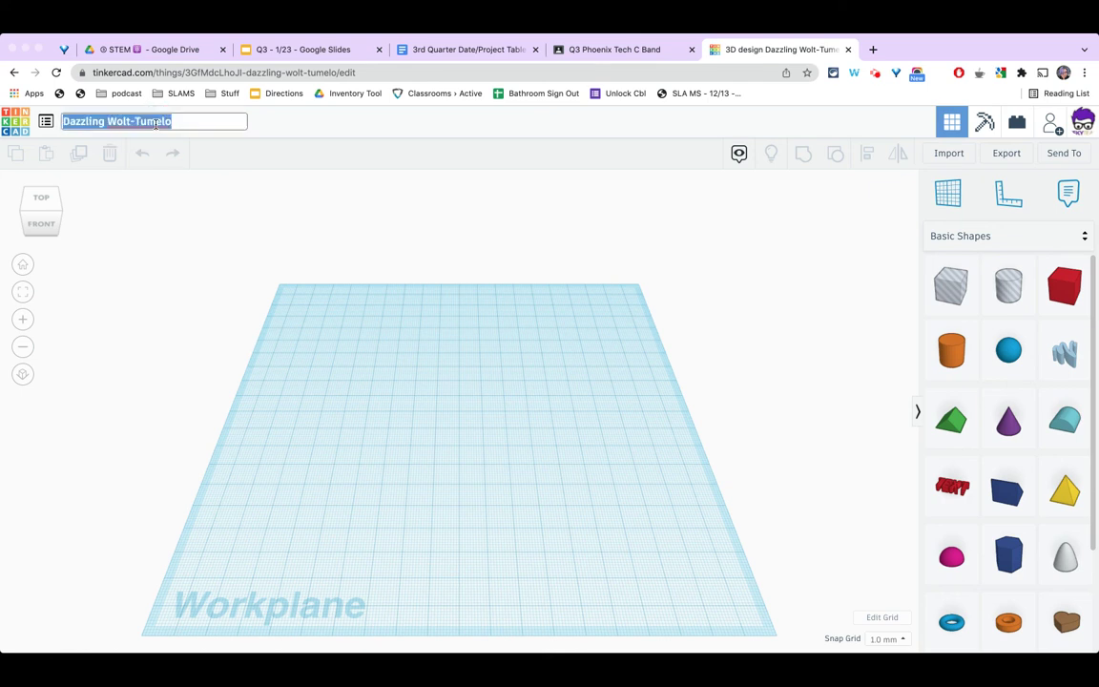
text(Ms. M)
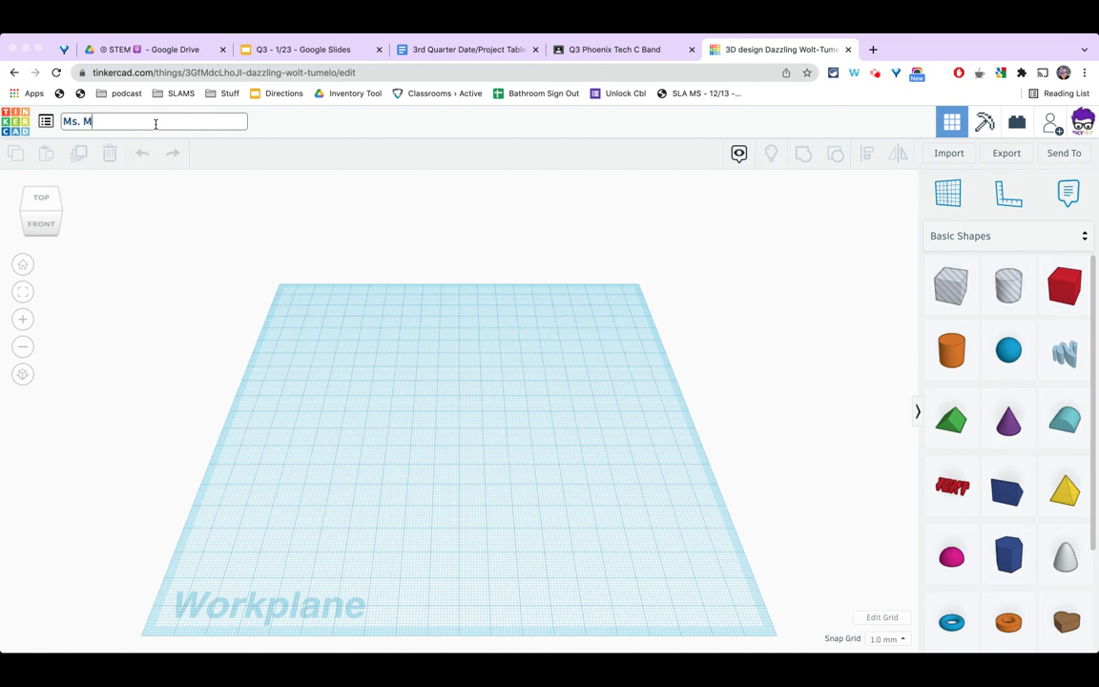
text(artin Amp)
click(178, 235)
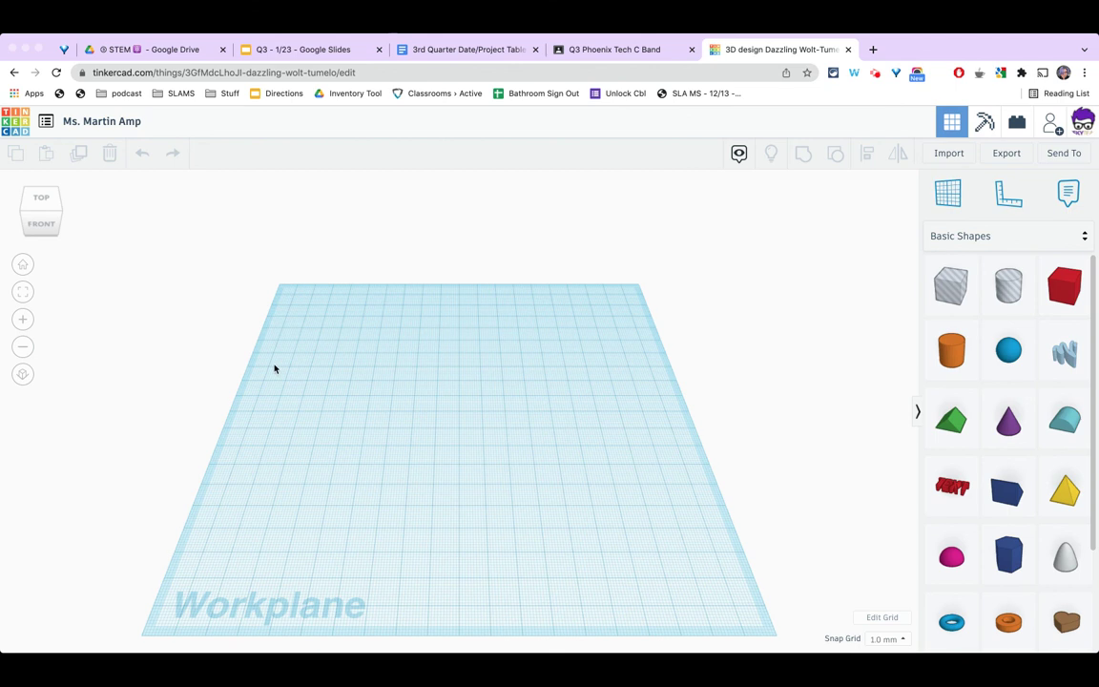
- Change the workplane grid from 200 mm to 120 × 120 mm
click(876, 620)
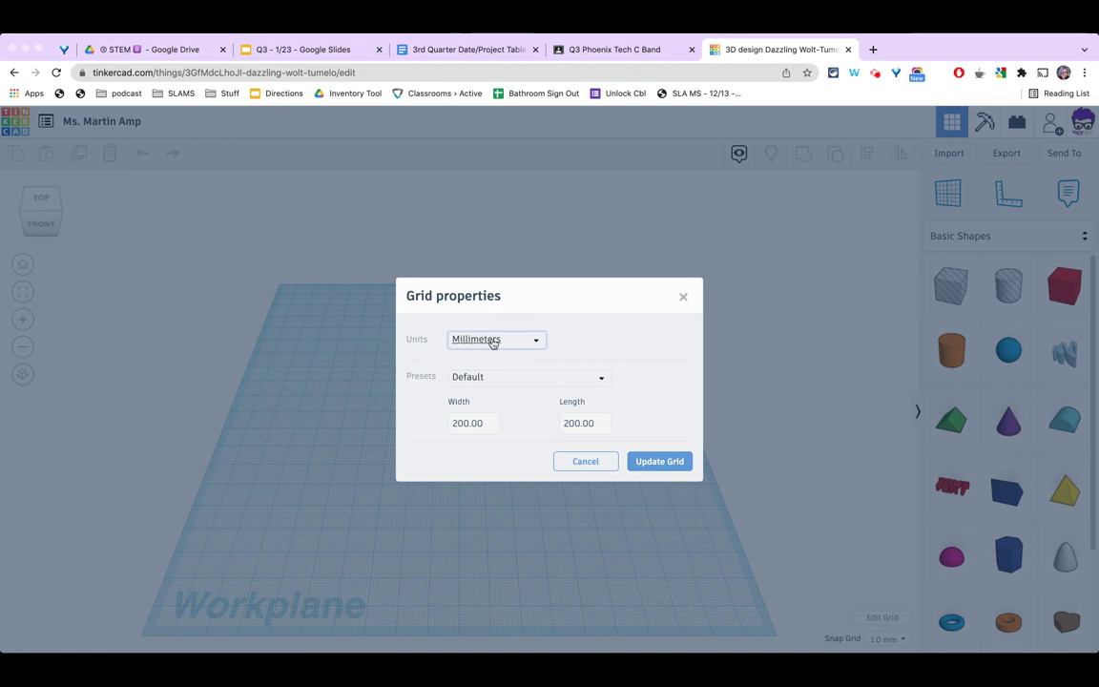
click(474, 421)
double_click(488, 421)
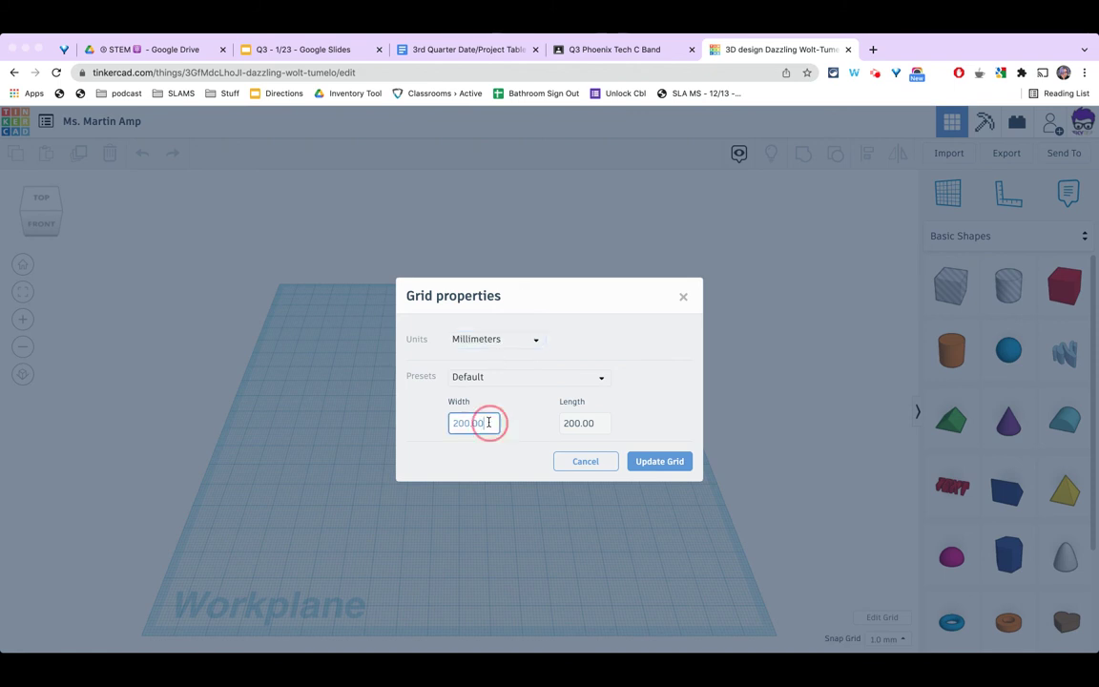
key(BackSpace)
text(120)
click(594, 421)
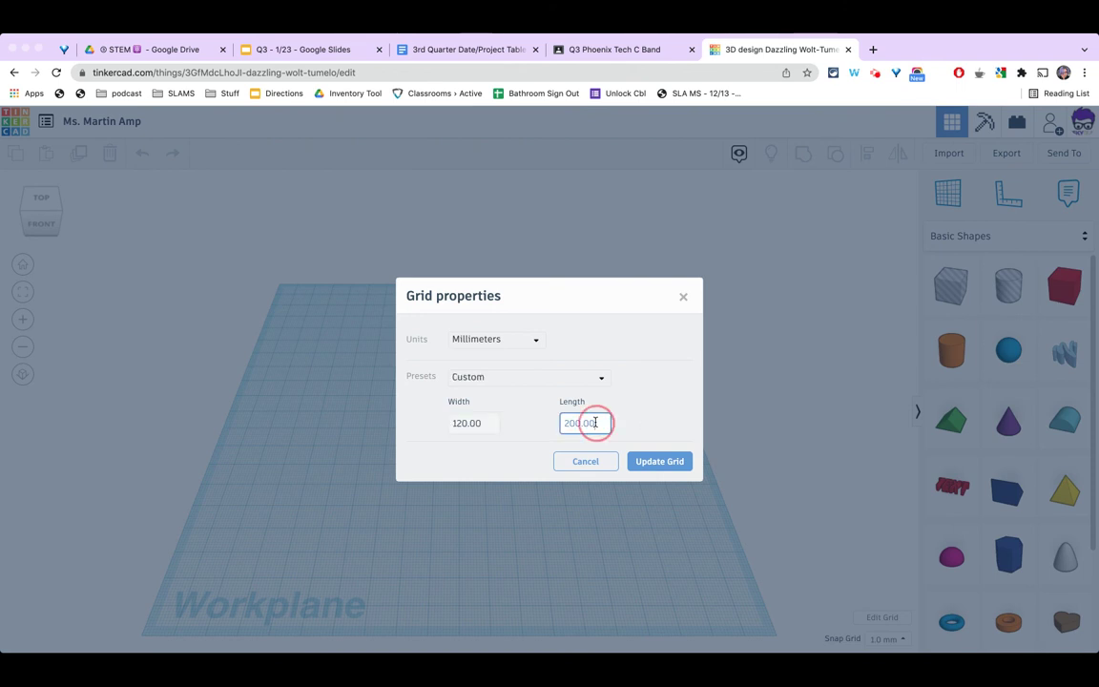
key(BackSpace)
key(BackSpace)
key(BackSpace)
key(BackSpace)
key(BackSpace)
key(BackSpace)
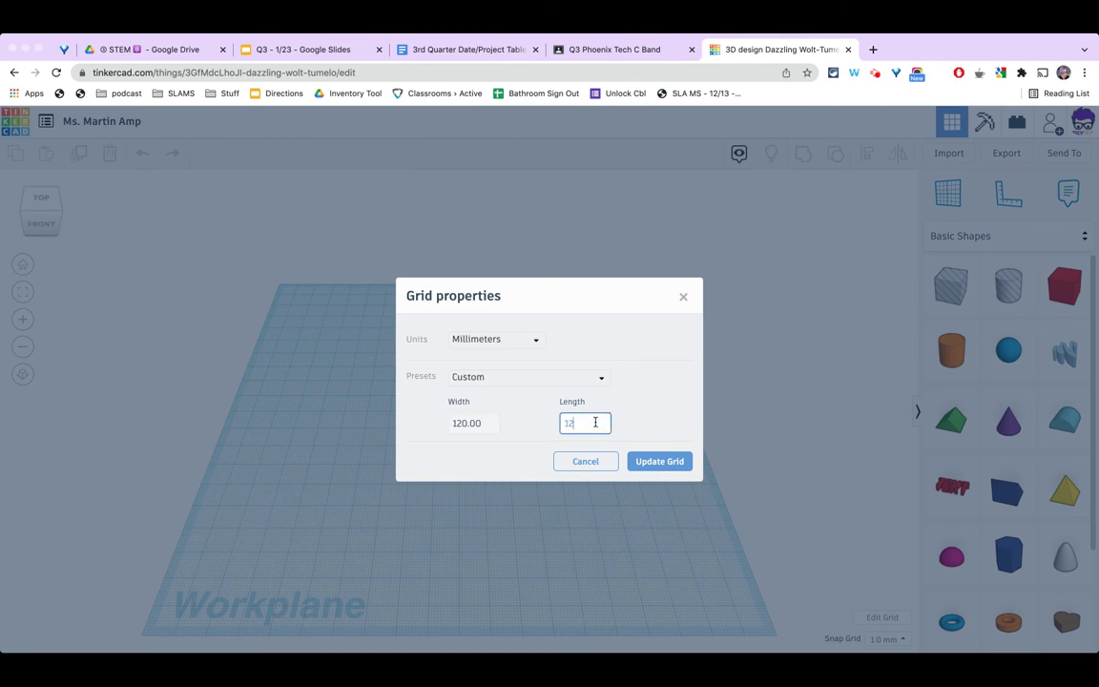
click(658, 462)
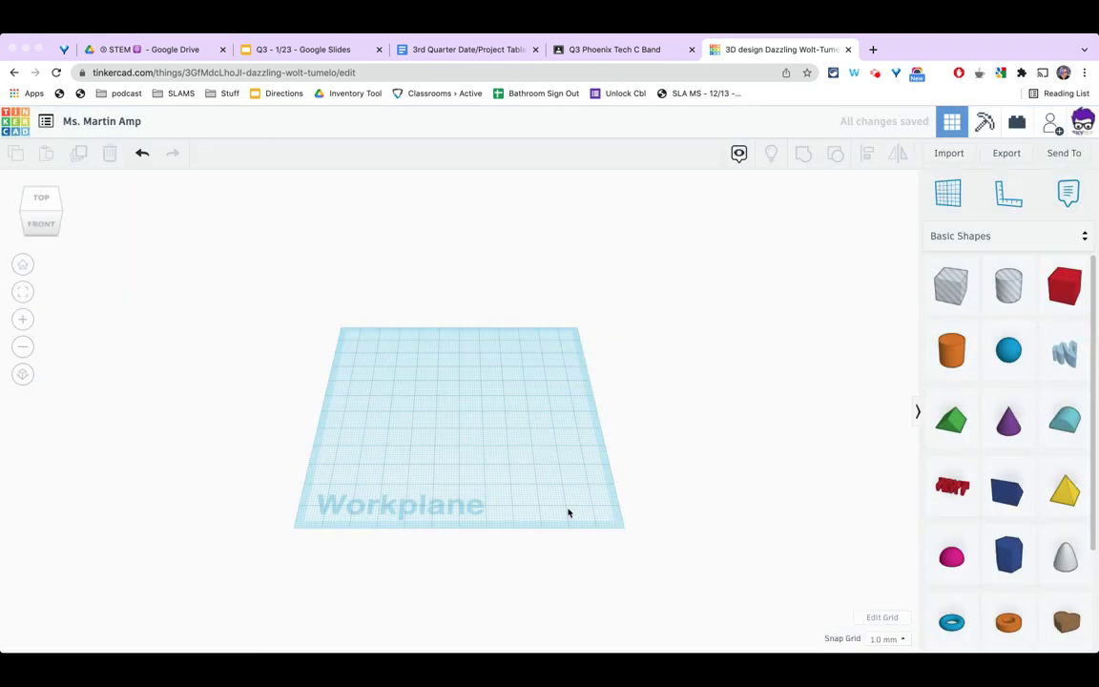
scroll(500, 515, up, 3)
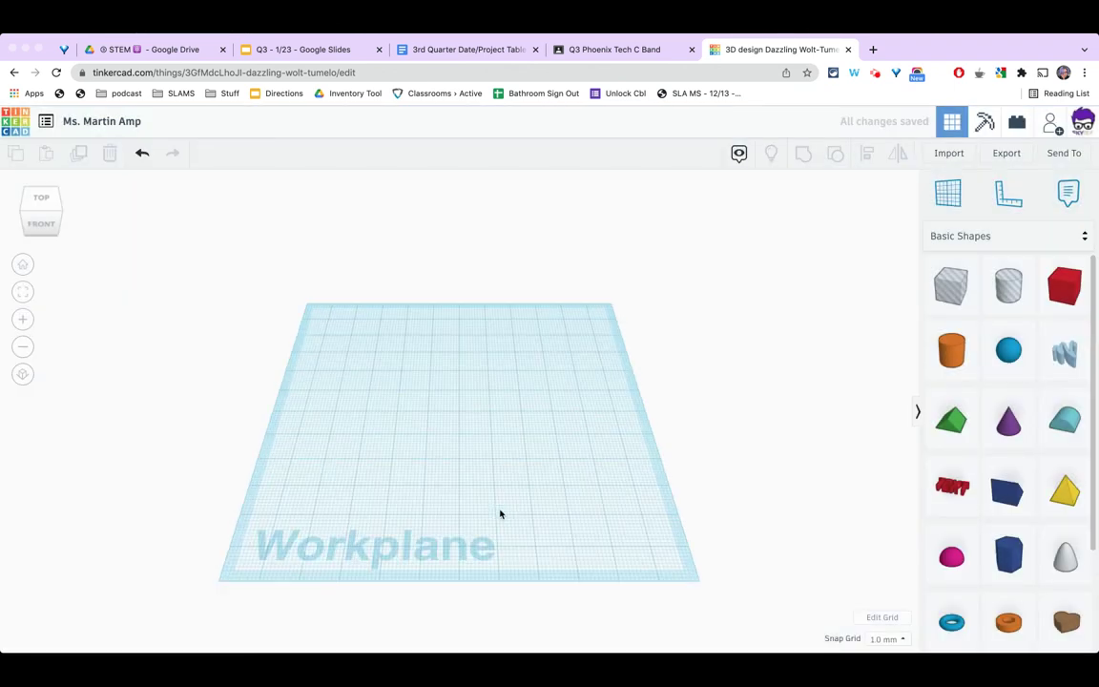
scroll(500, 514, up, 1)
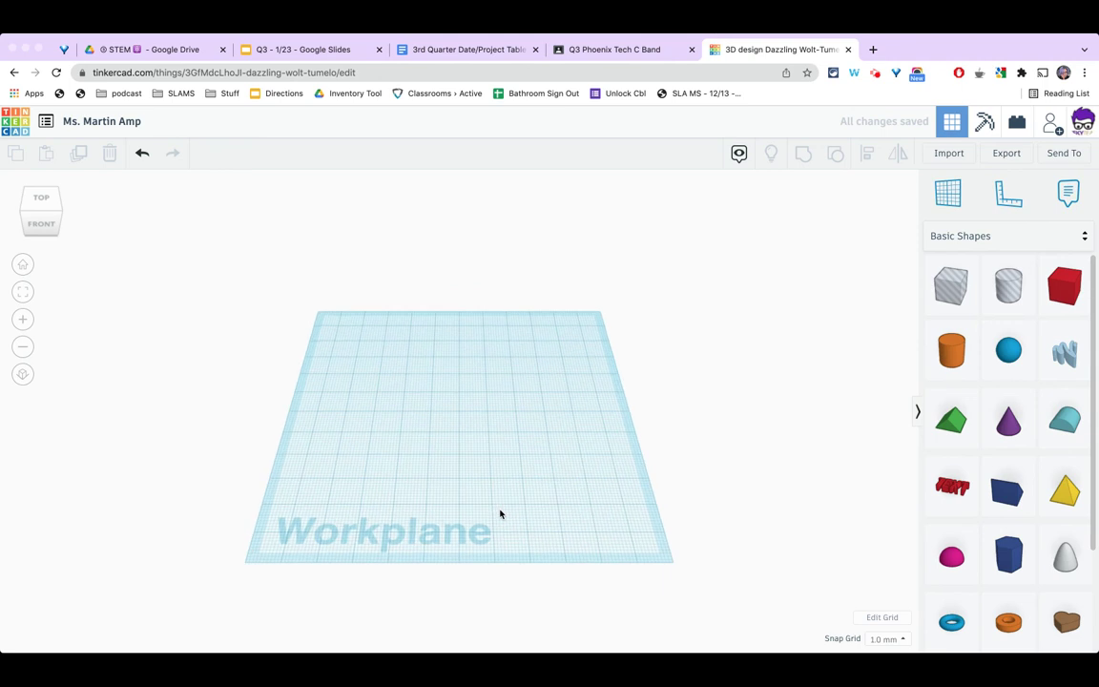
scroll(499, 514, down, 2)
scroll(500, 514, up, 2)
scroll(500, 514, down, 2)
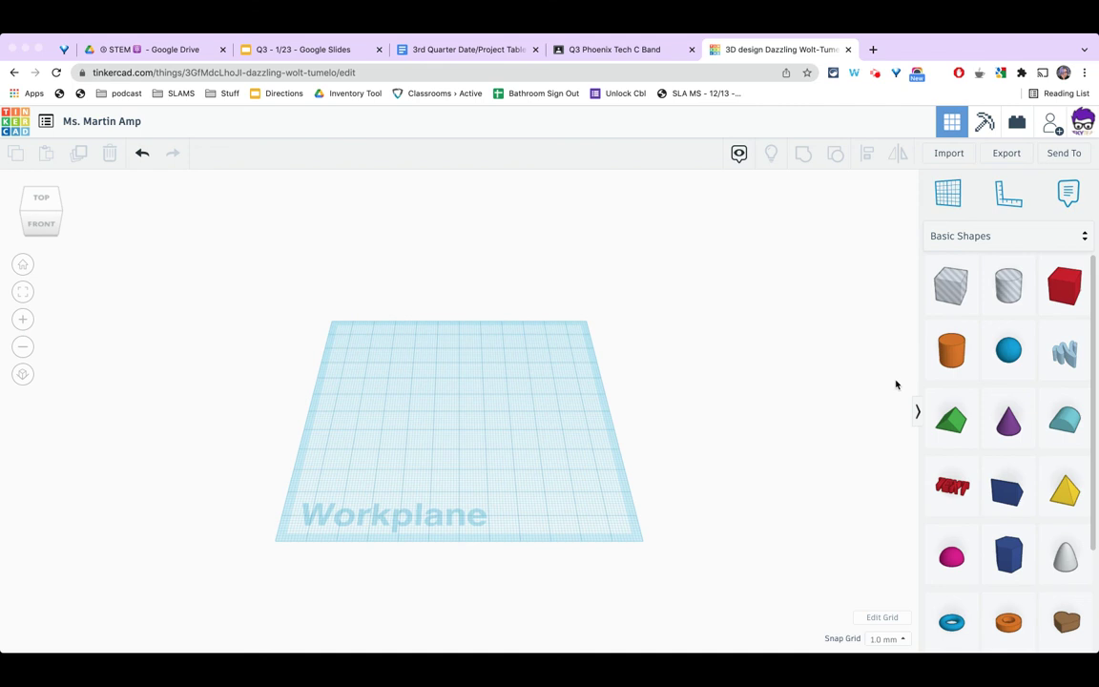
- Place a cylinder sized 70 × 70 mm and 110 mm tall, shifted slightly left
drag(951, 348, 381, 409)
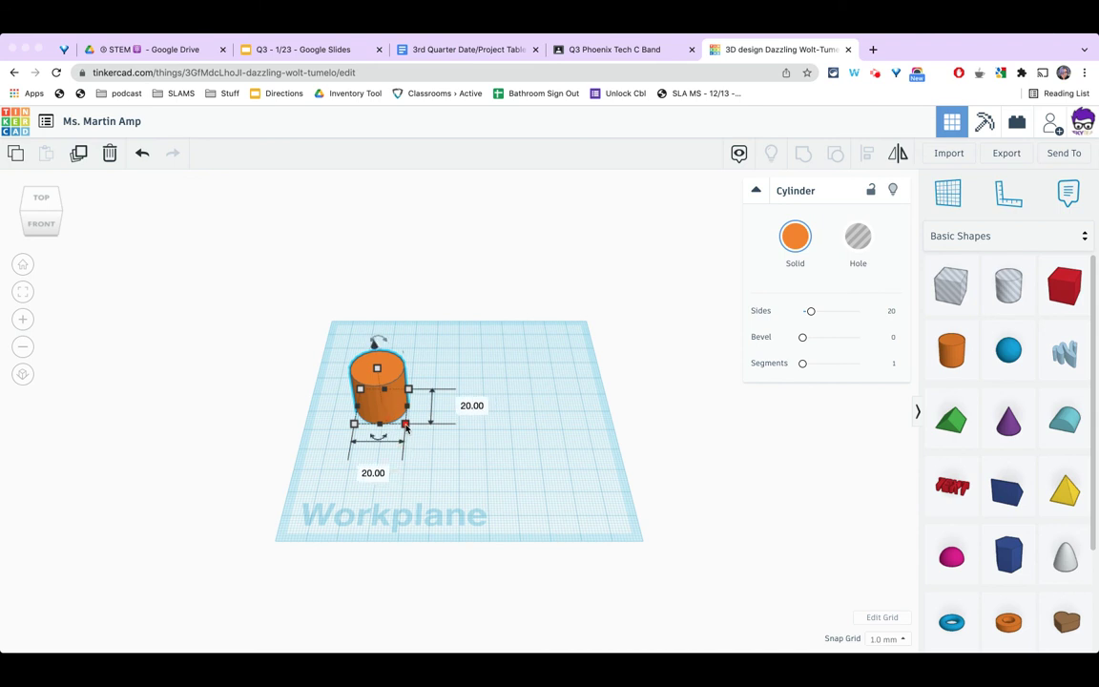
click(373, 474)
text(70)
click(469, 411)
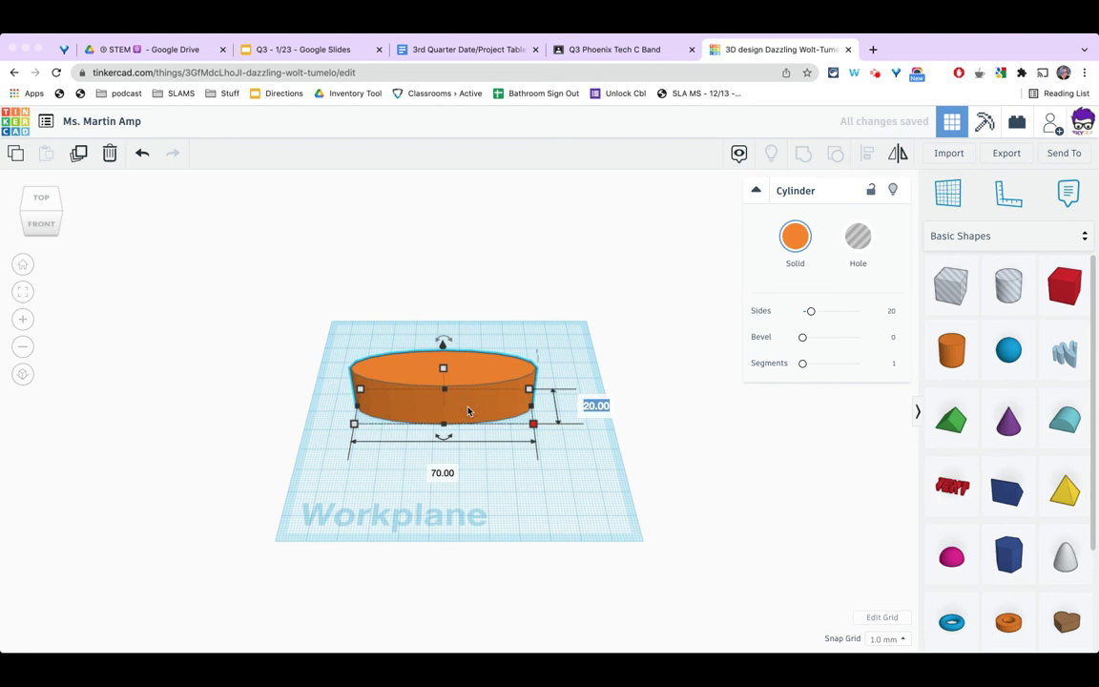
text(70)
key(Return)
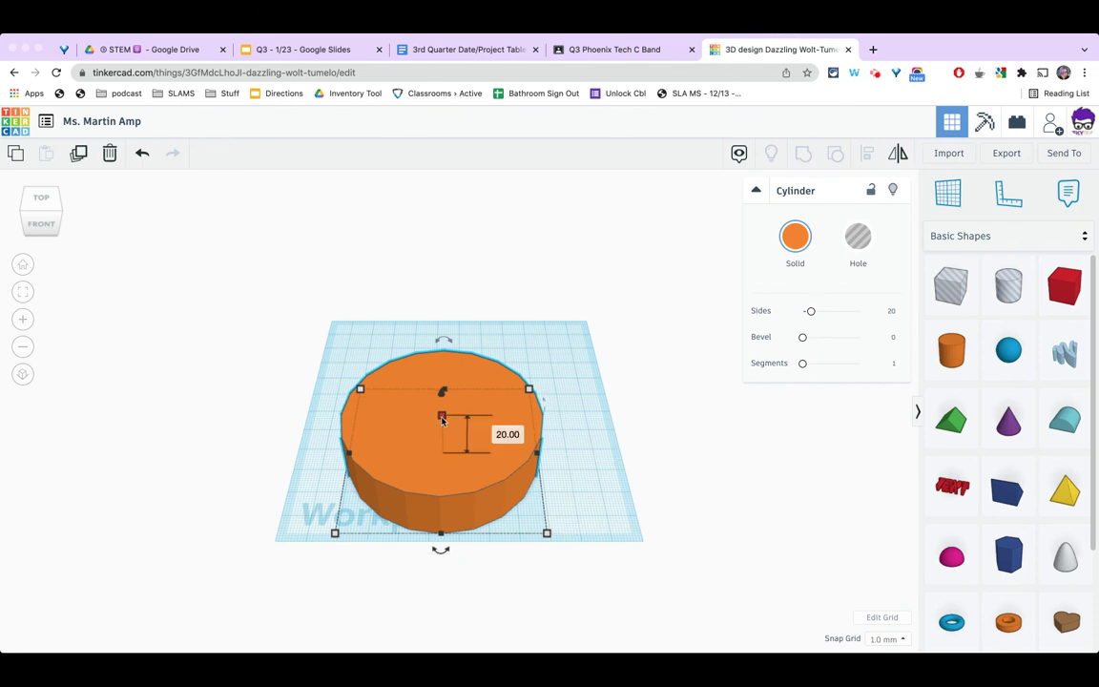
click(506, 434)
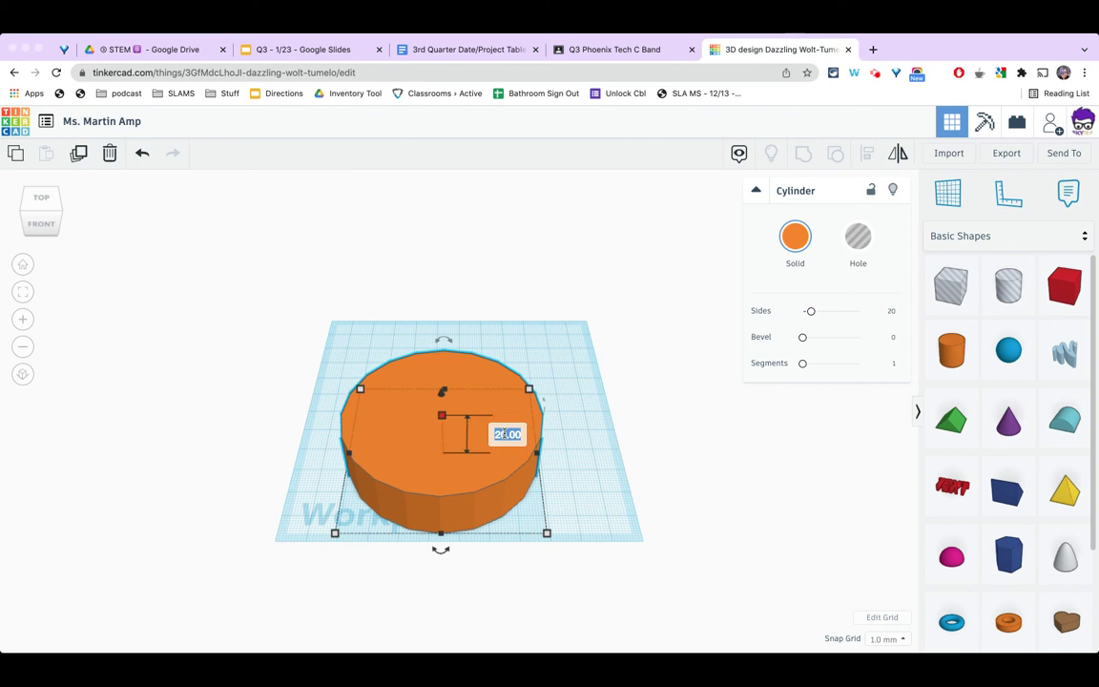
text(10)
key(Return)
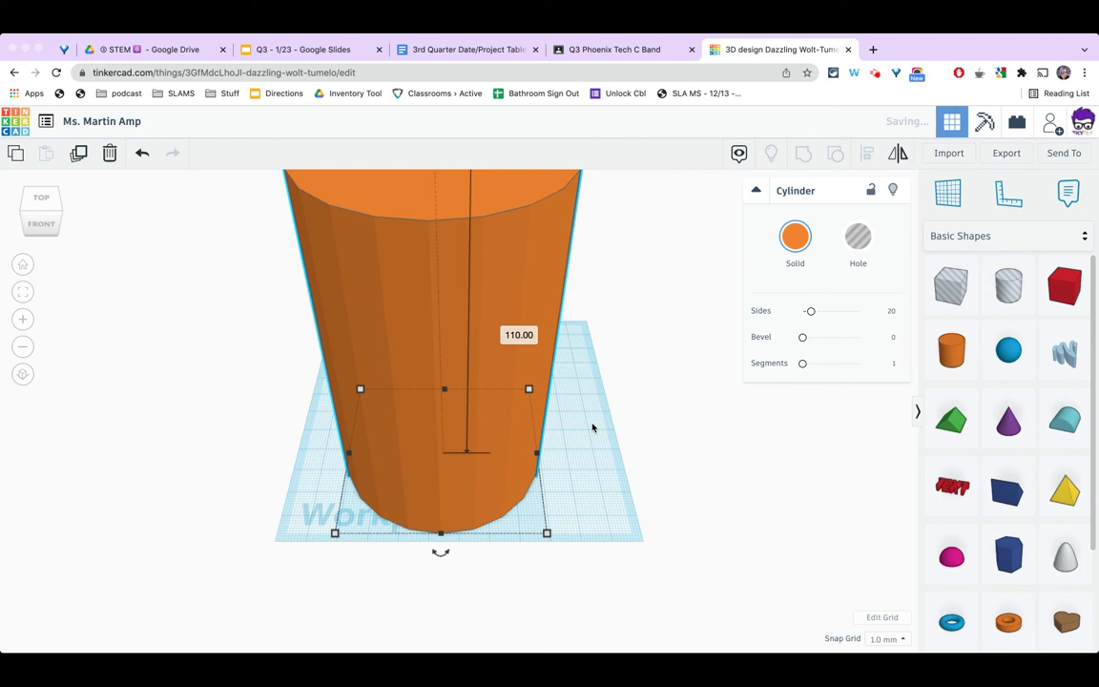
scroll(591, 428, down, 3)
scroll(591, 427, down, 3)
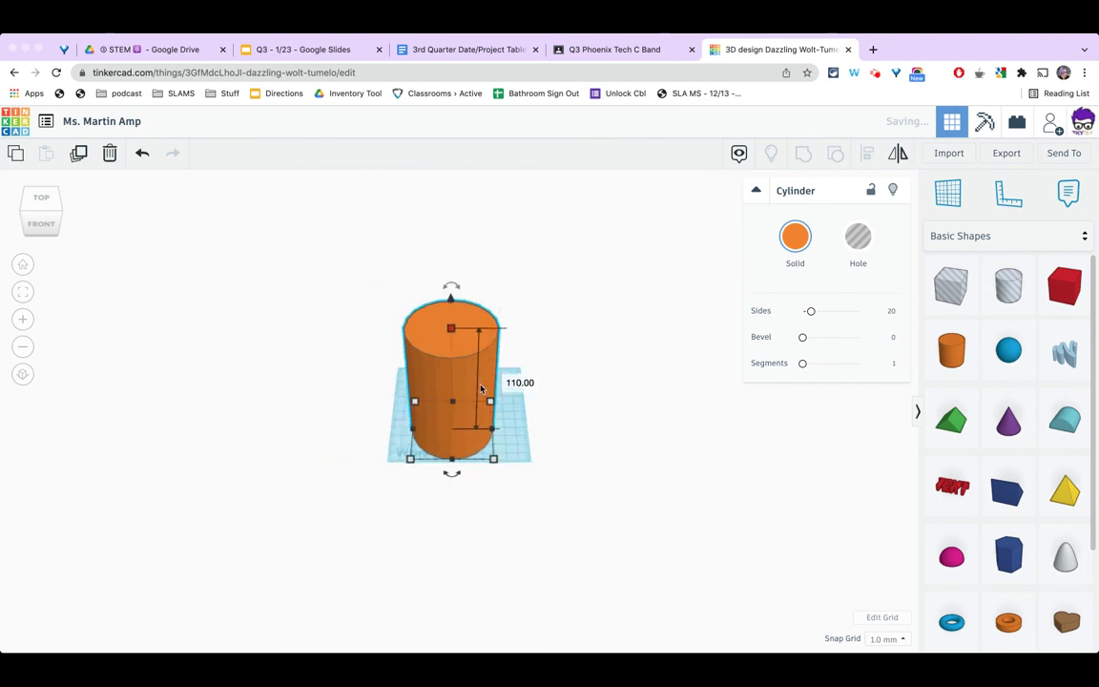
drag(473, 385, 455, 375)
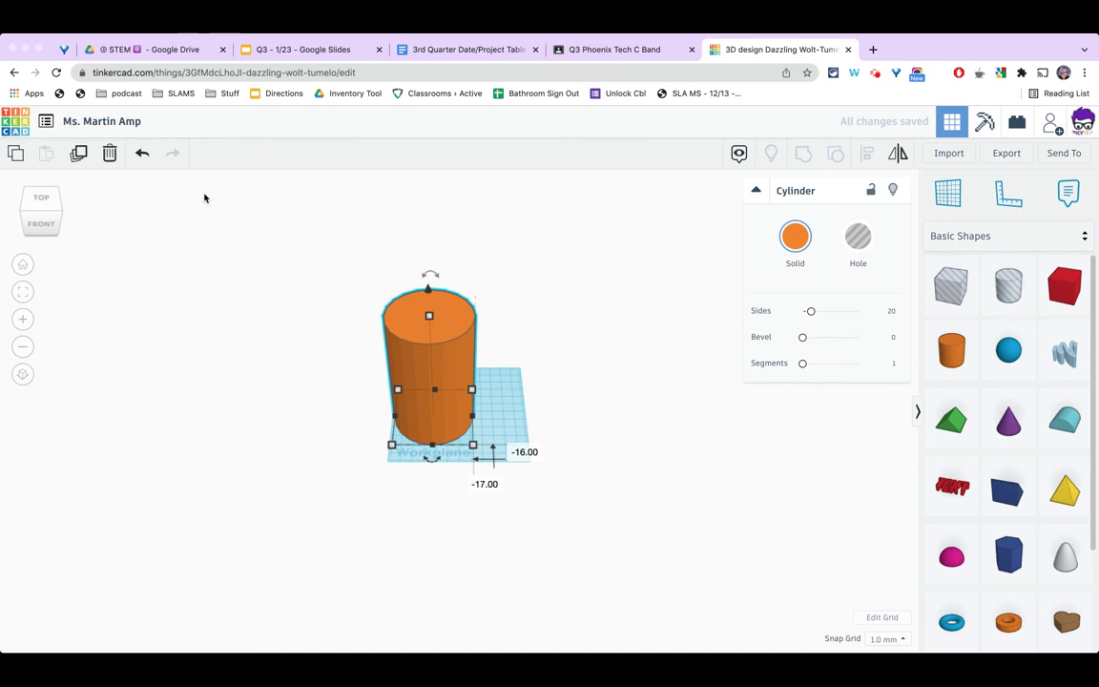
- Duplicate the cylinder and nudge the copy right until it stands beside the original
click(78, 154)
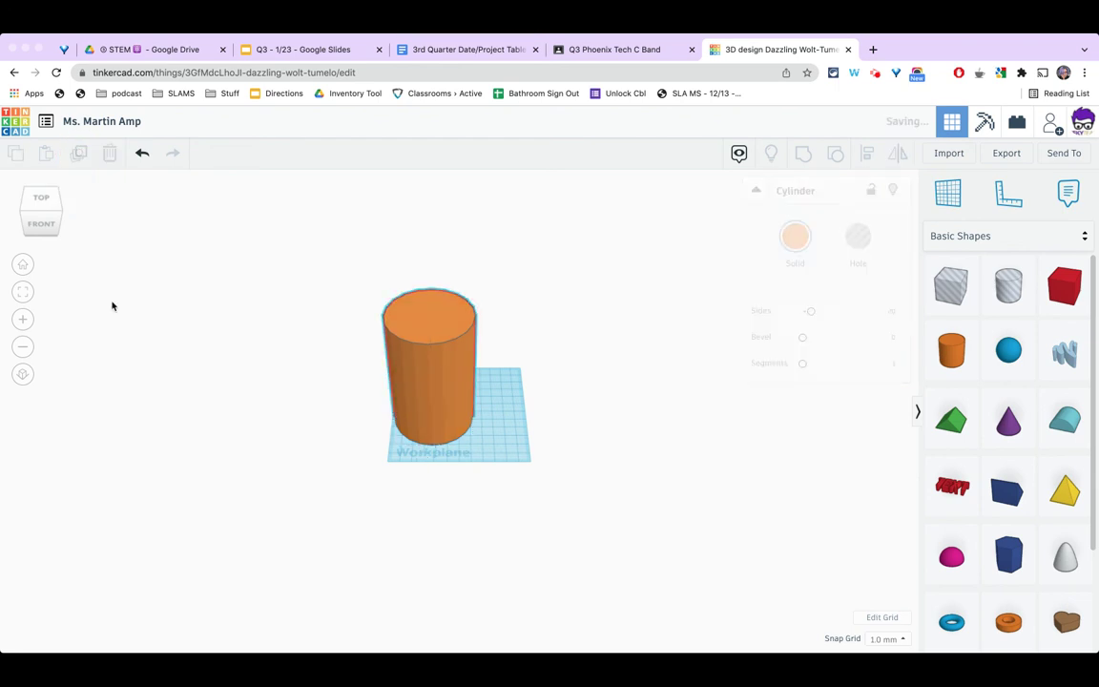
key(Right)
key(Right)
key(Right)
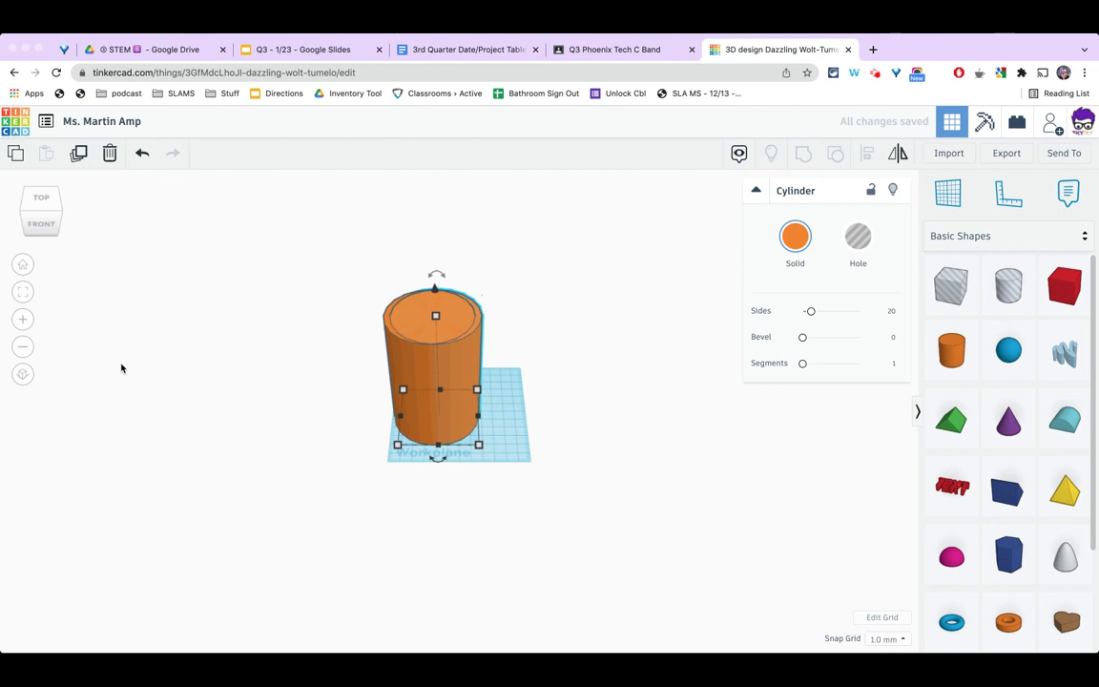
key(Right)
key(Right)
key(Right)
key(Right)
key(Right)
key(Right)
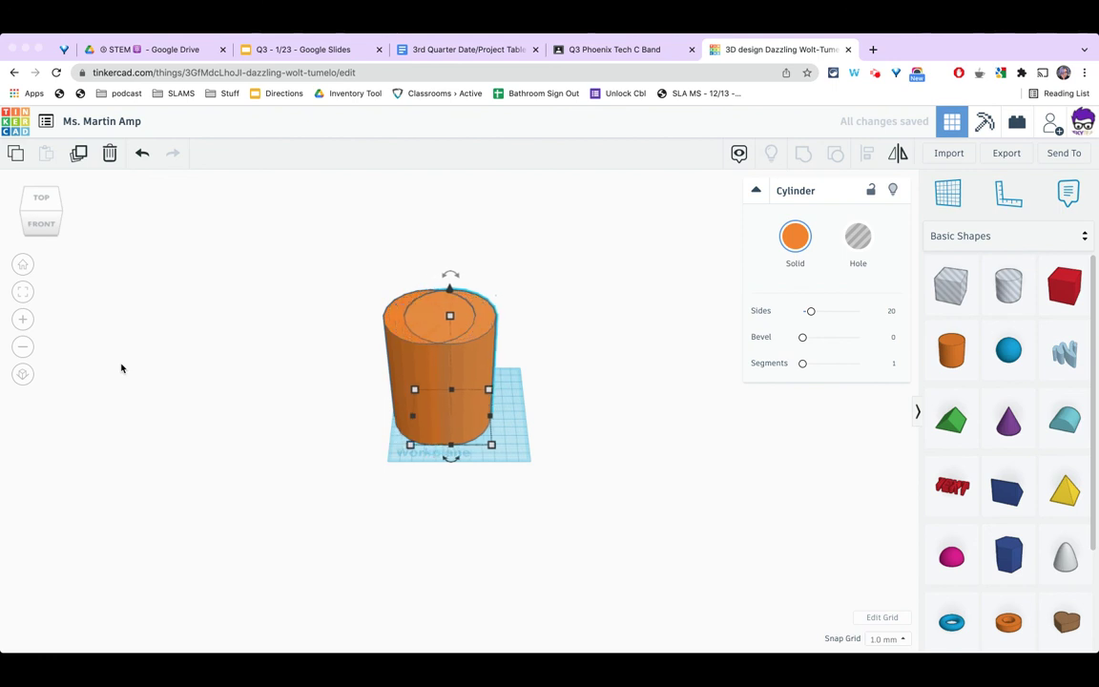
key(Right)
key(Right)
key(Right)
key(Right)
key(Right)
key(Right)
key(Right)
key(Right)
key(Right)
key(Right)
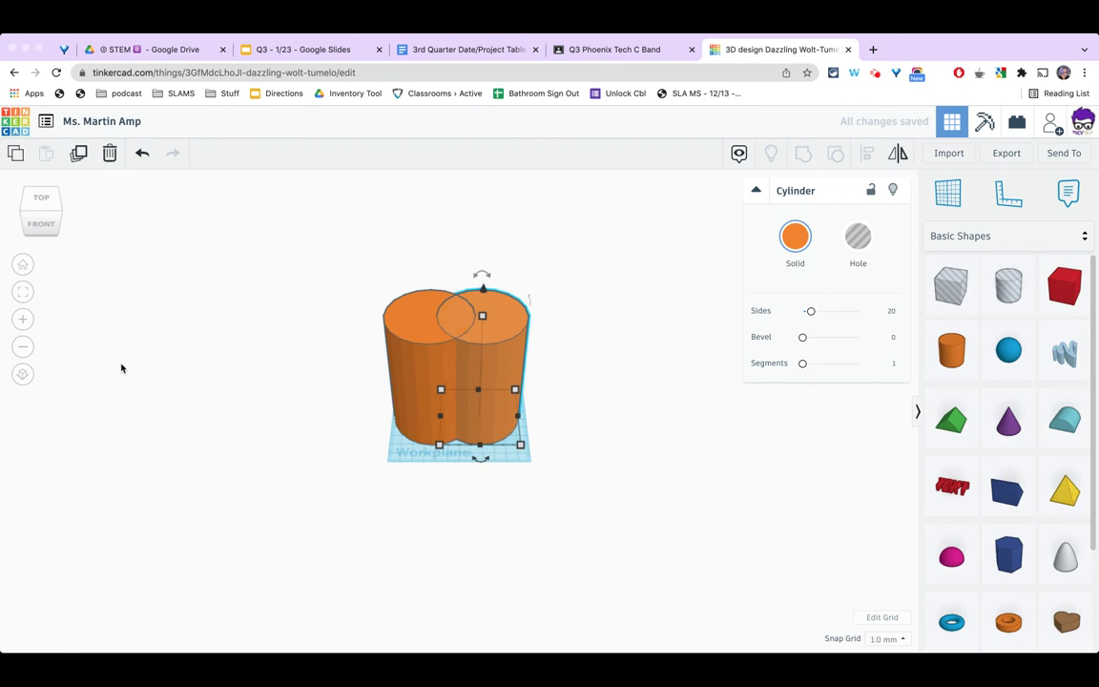
key(Right)
key(Right)
key(Right)
key(Right)
key(Right)
key(Right)
key(Right)
key(Right)
key(Right)
key(Right)
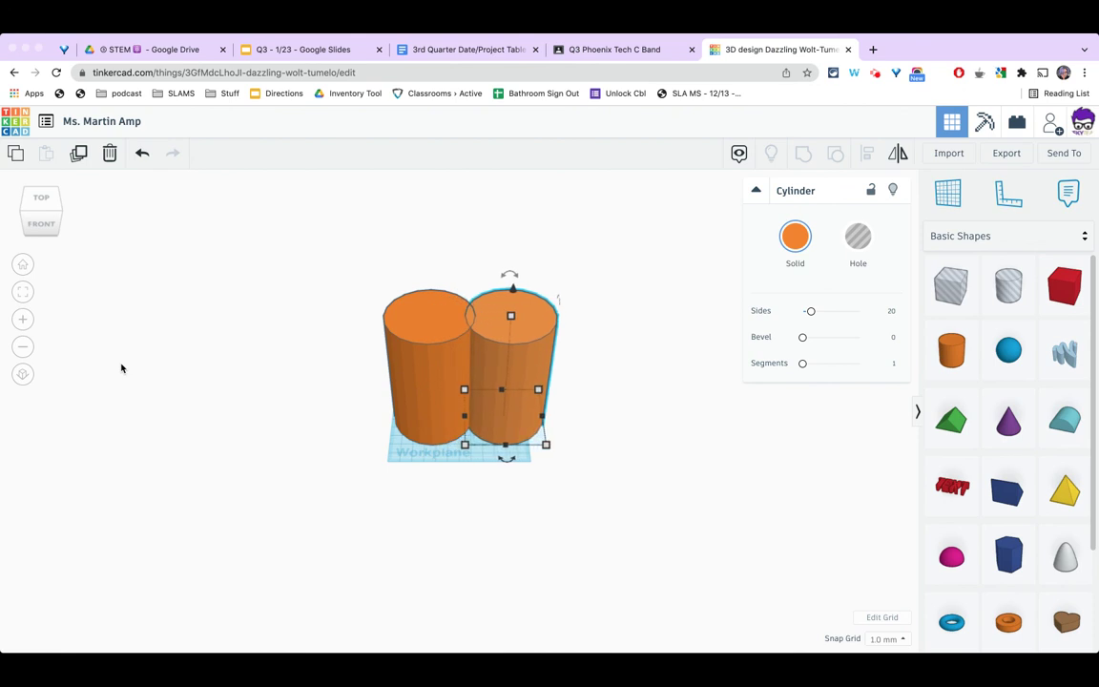
key(Right)
key(Right)
key(Right)
key(Right)
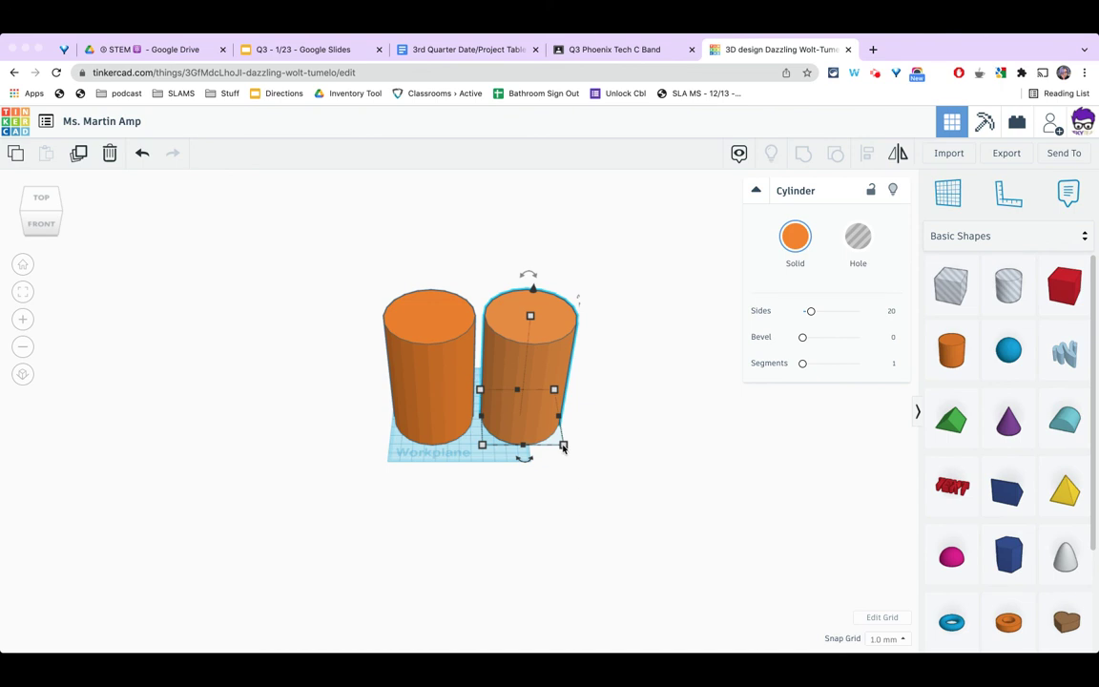
- Resize the second cylinder to 60 × 60 mm, 100 mm tall, and make it a hole
click(562, 446)
click(527, 495)
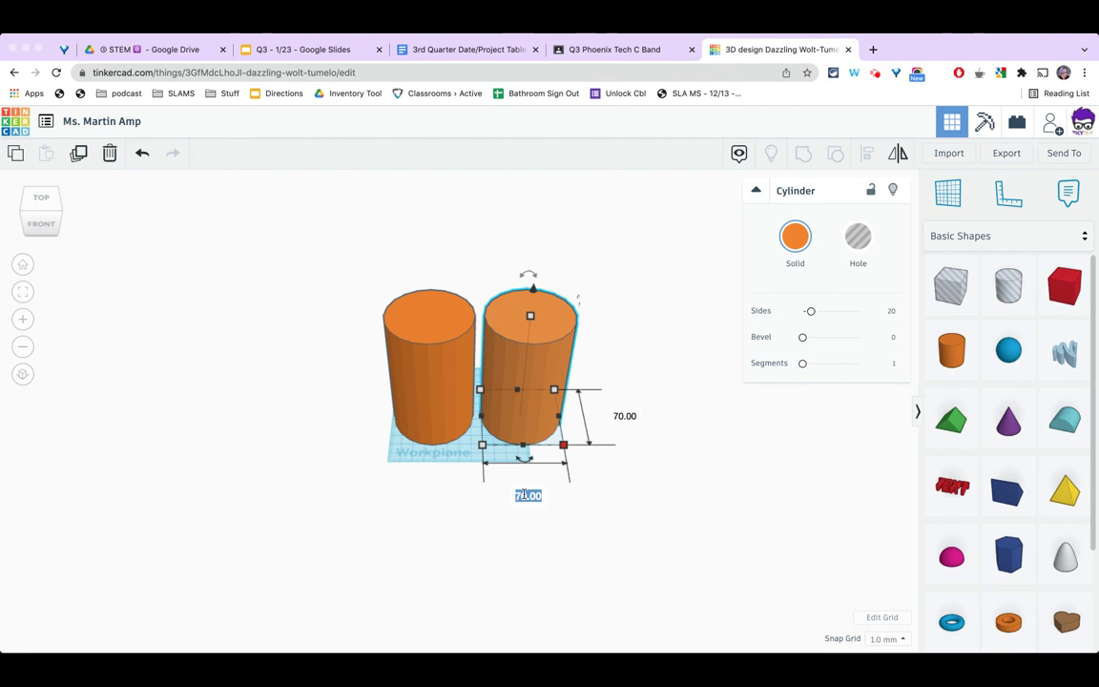
text(60)
click(620, 417)
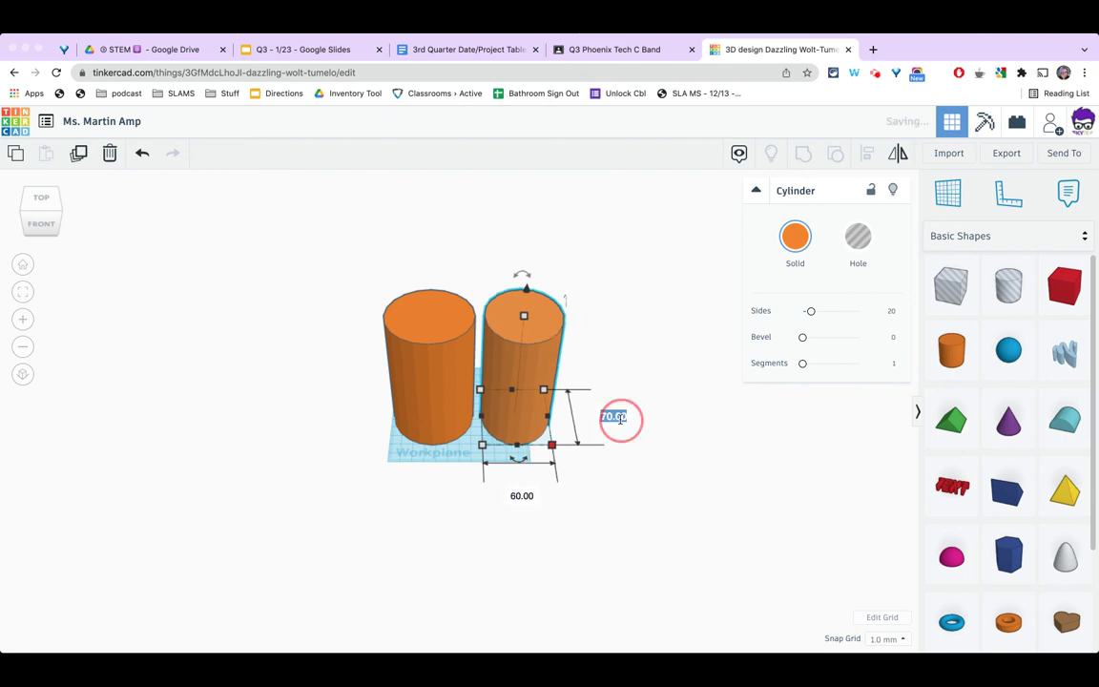
text(60)
key(Return)
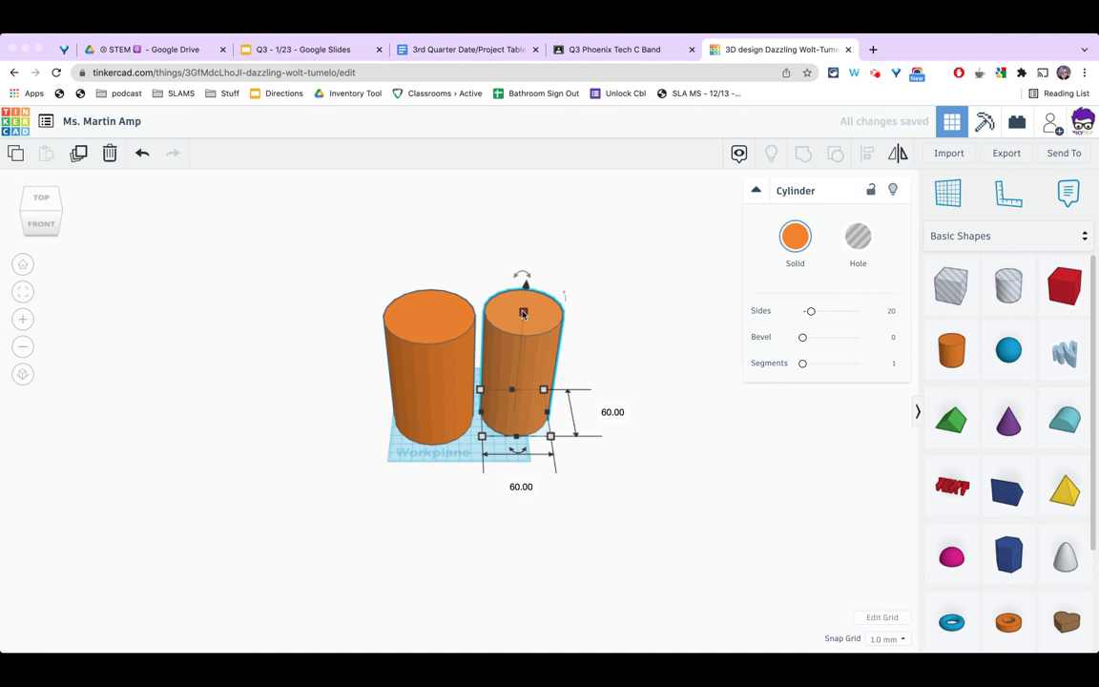
click(584, 367)
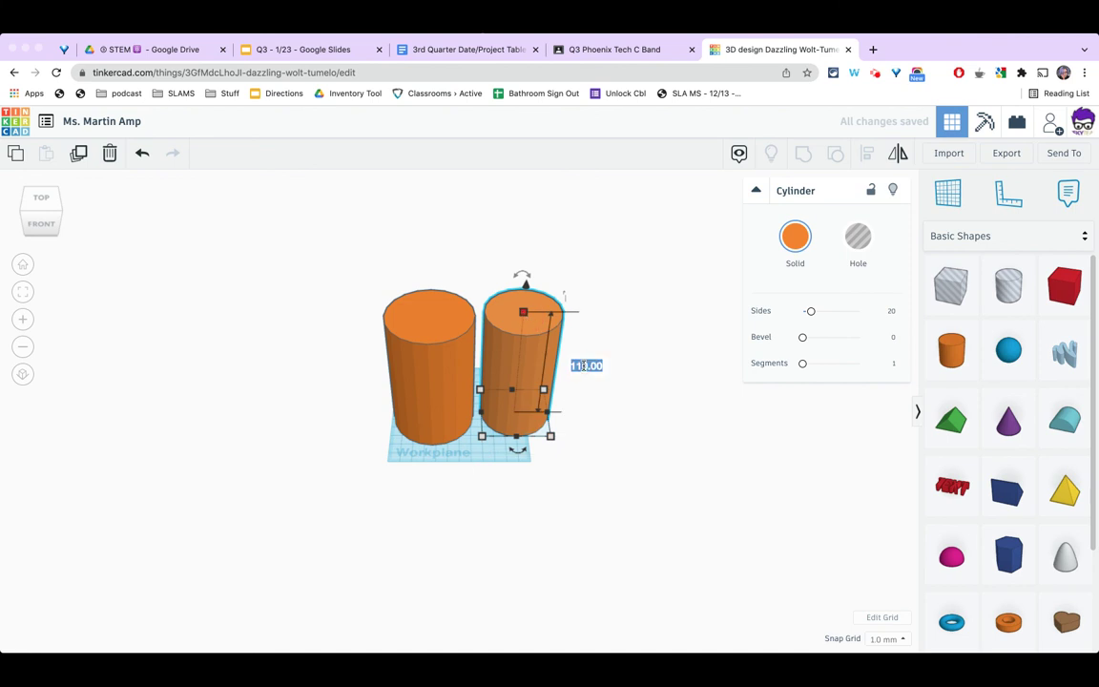
text(100)
key(Return)
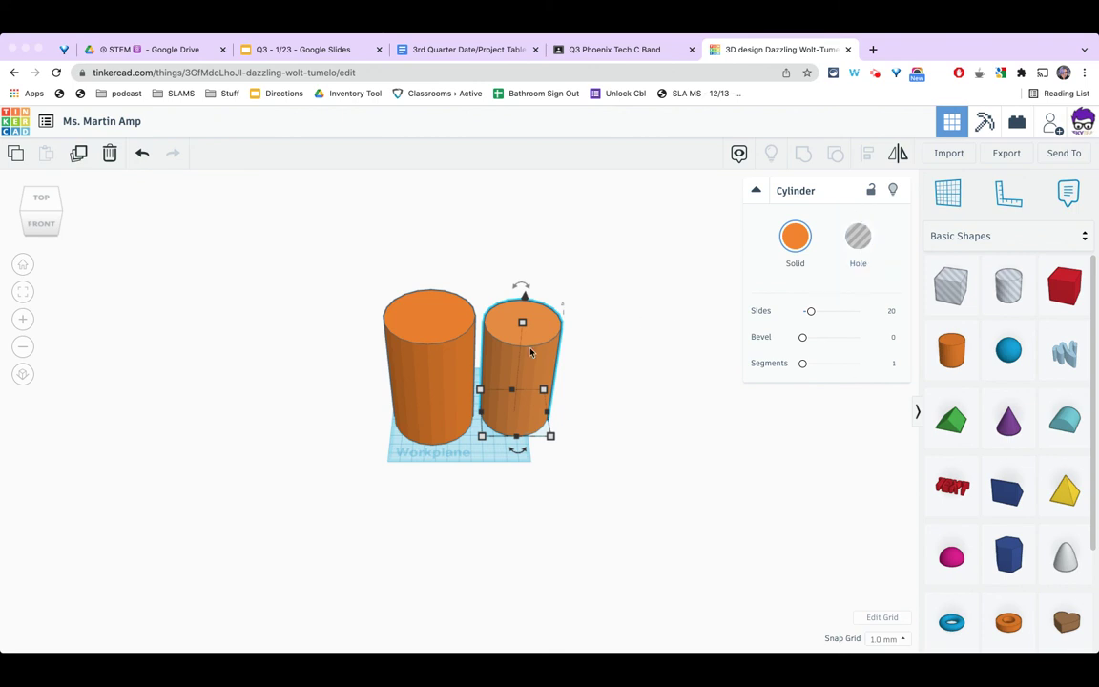
click(859, 234)
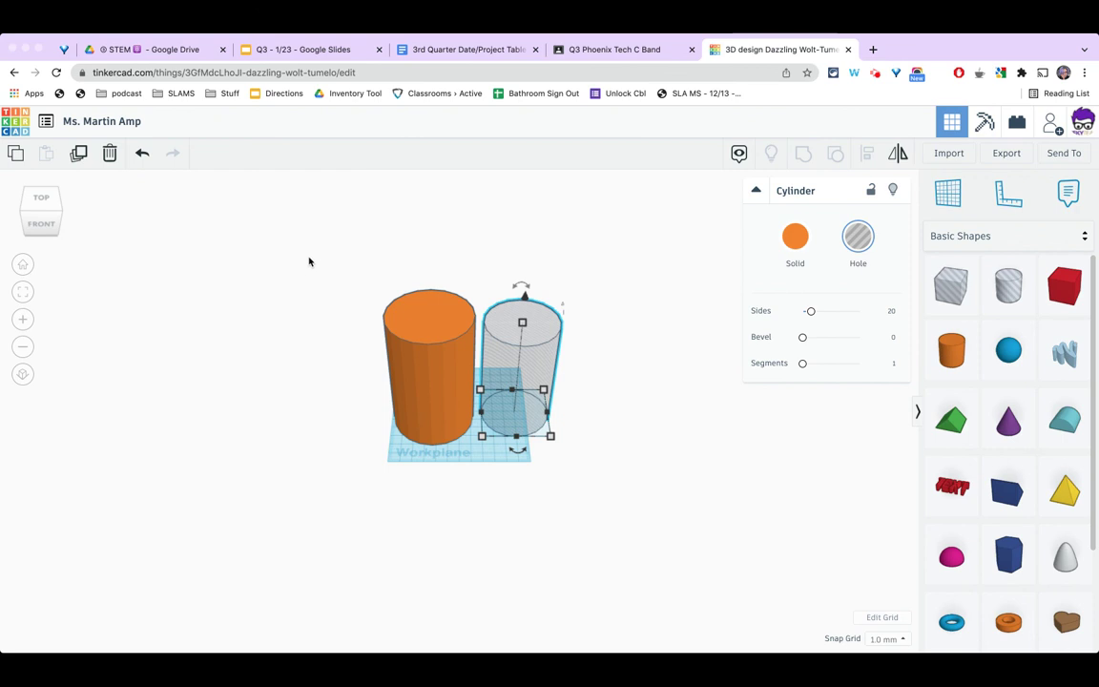
- Centre both cylinders on both axes, align their tops, and group them into a tube
drag(314, 258, 667, 520)
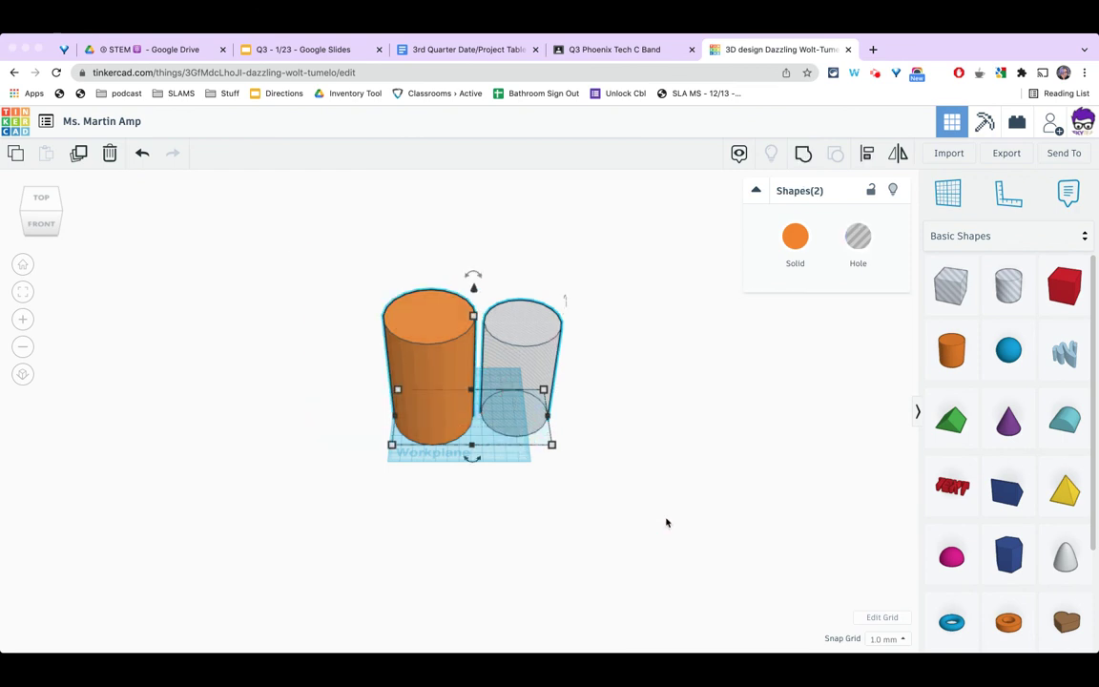
click(868, 156)
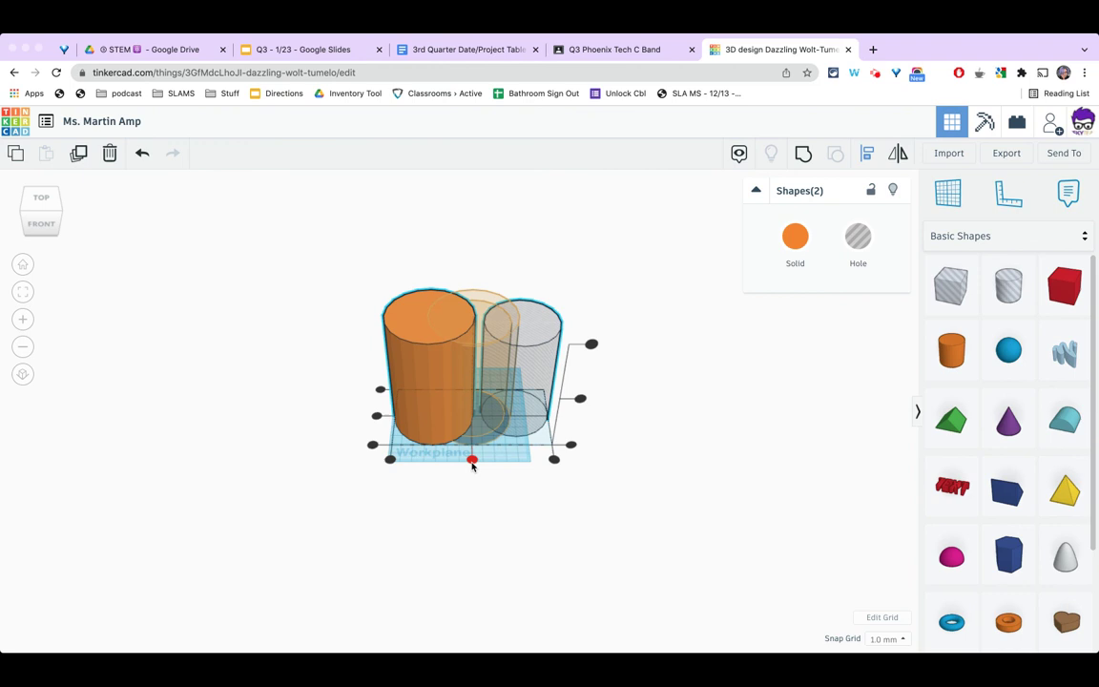
click(472, 464)
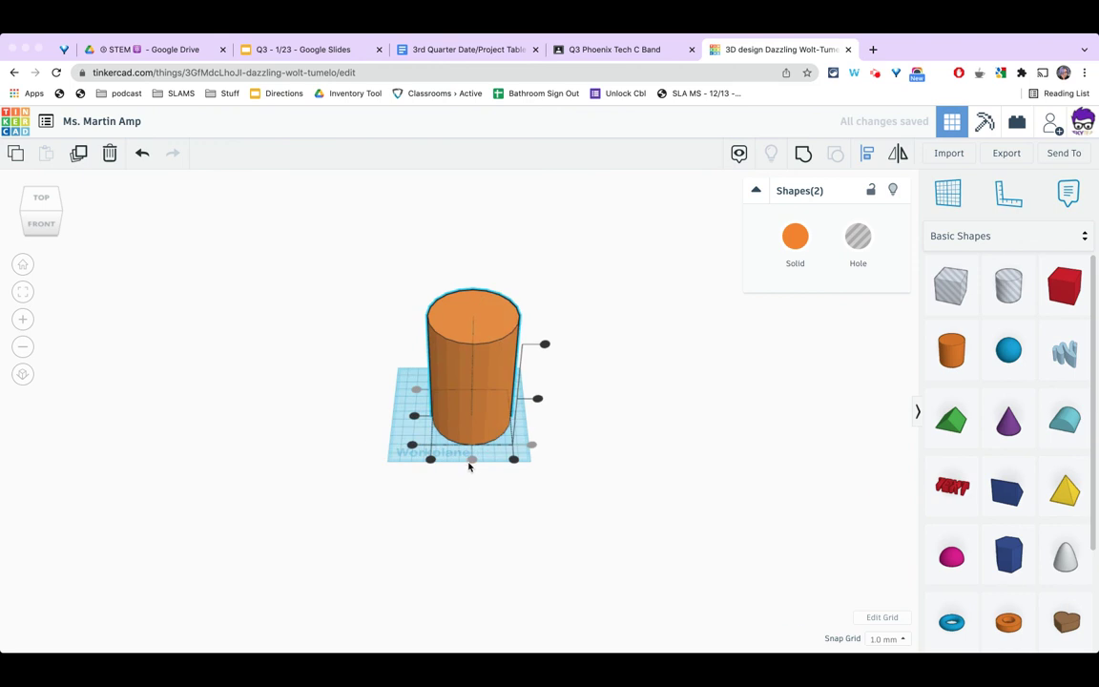
click(414, 416)
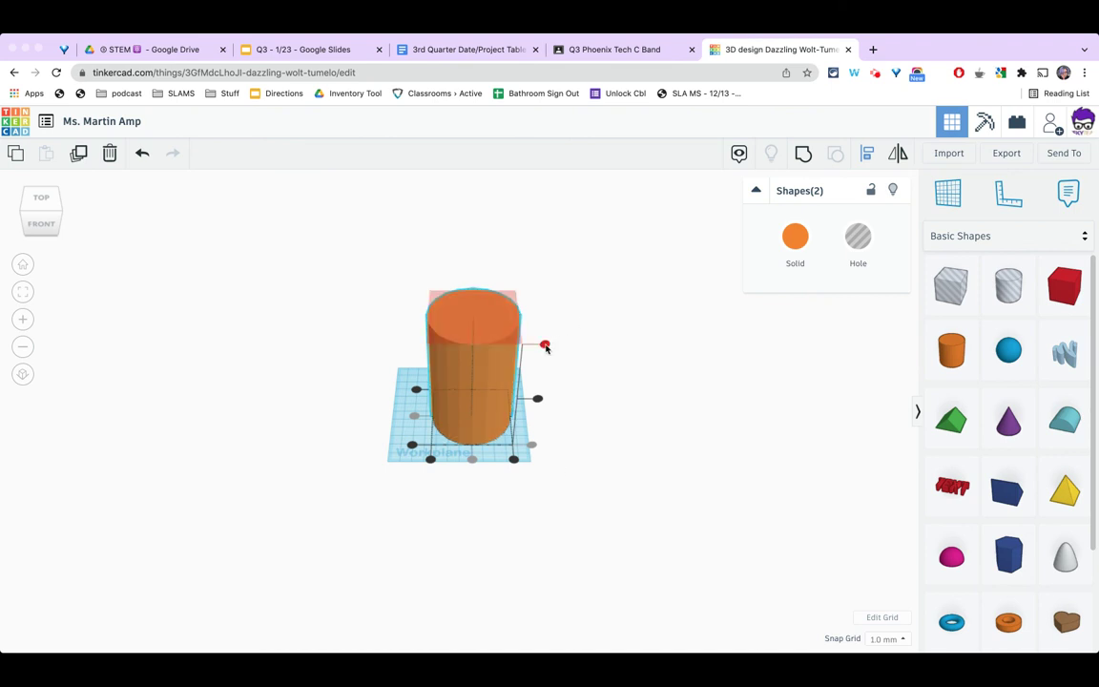
click(544, 346)
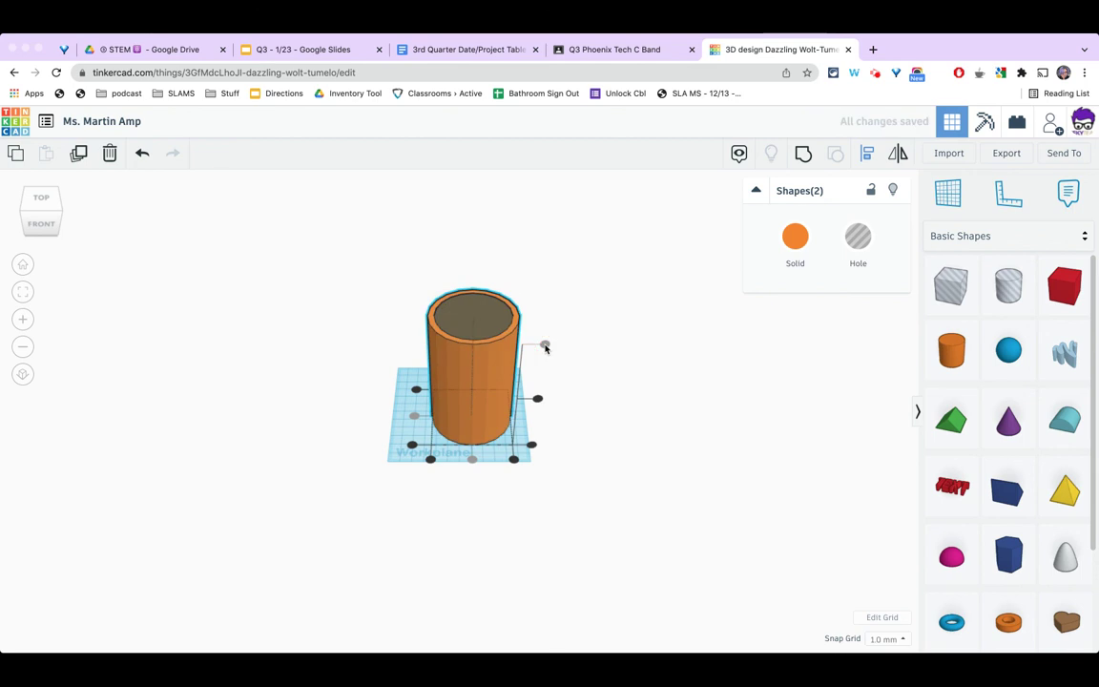
click(804, 161)
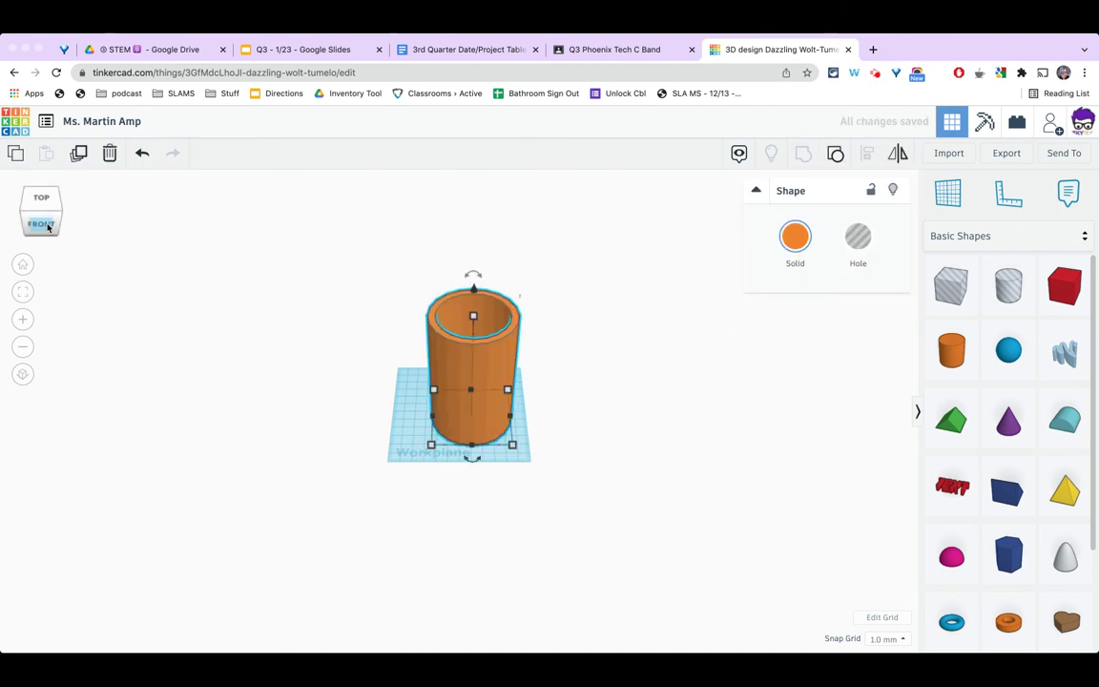
- Rotate the hollow tube 45° so it leans over the workplane, then deselect it
drag(41, 212, 47, 237)
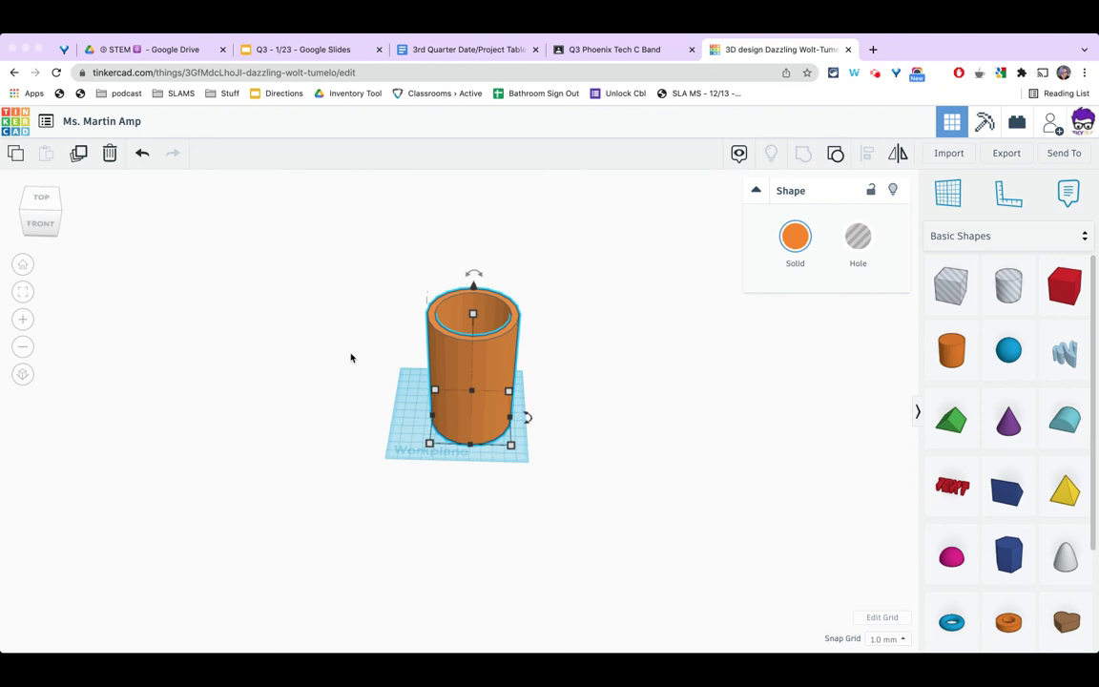
mouse_move(474, 277)
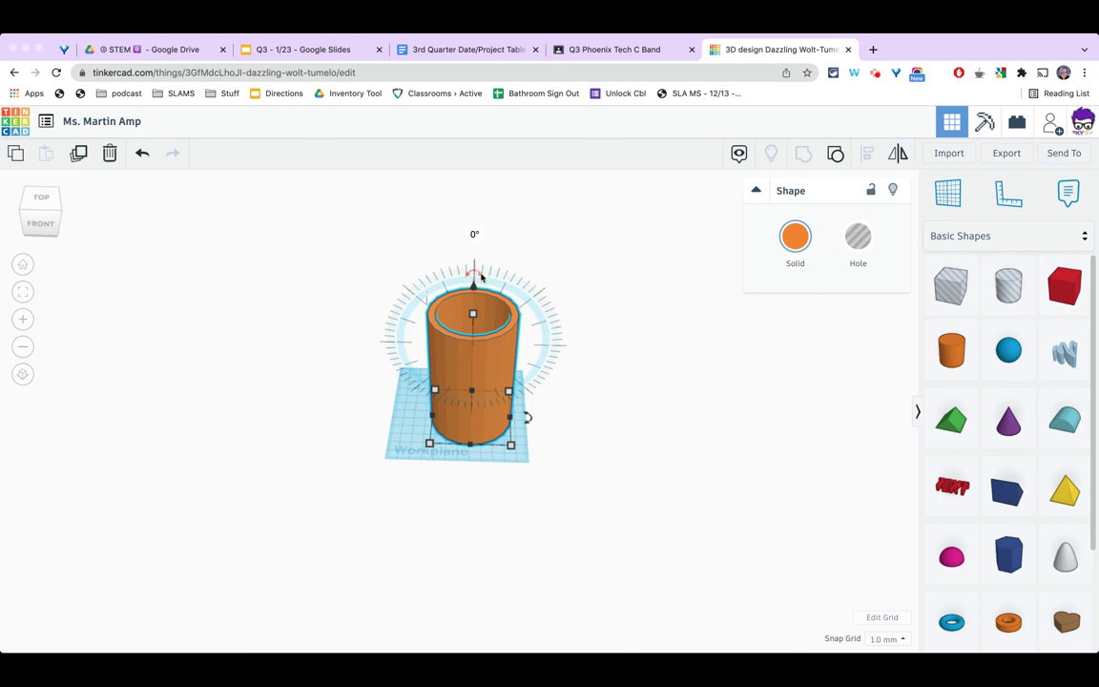
drag(478, 275, 523, 302)
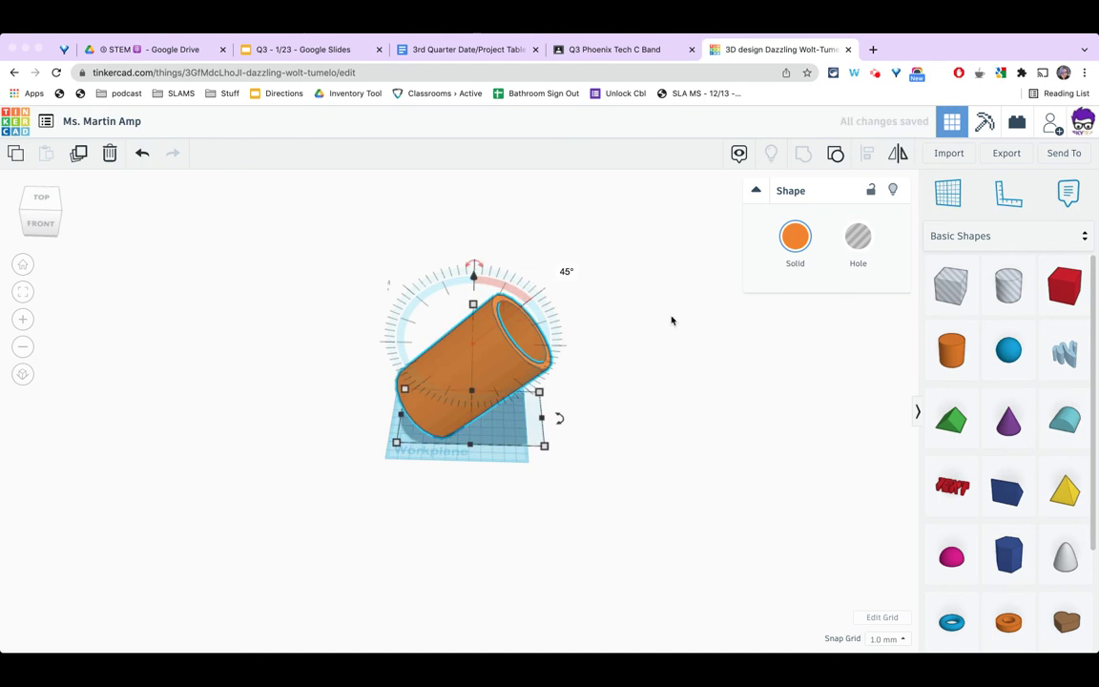
click(298, 361)
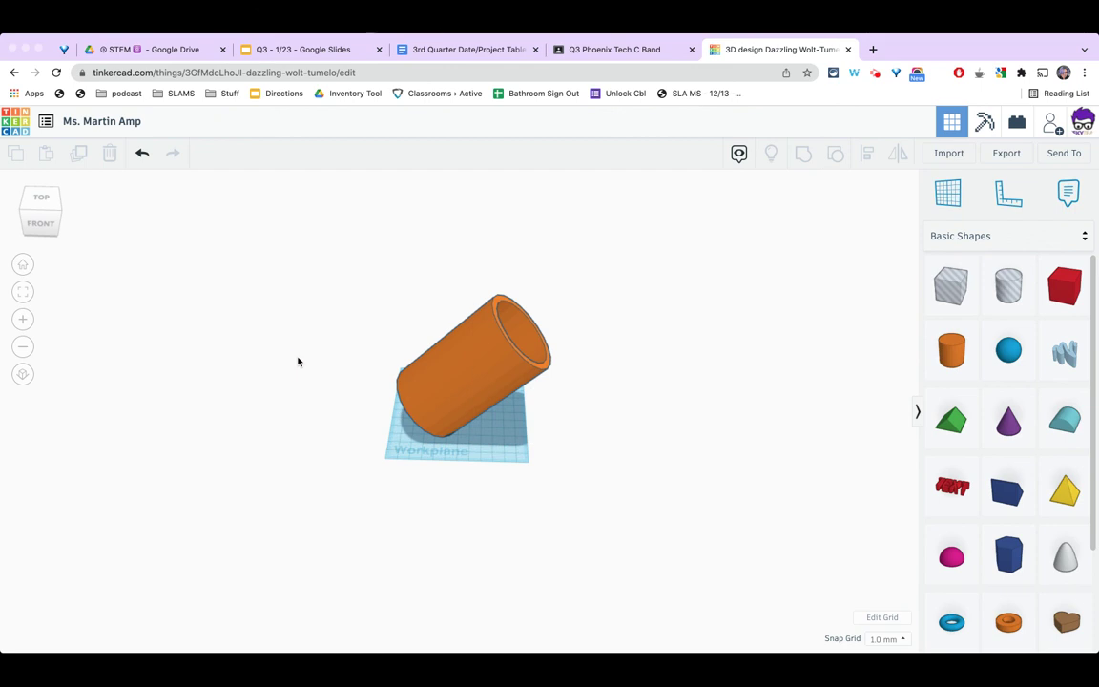
- Add a box and resize its footprint from 20 × 20 to 70 × 80 mm
drag(1061, 286, 508, 450)
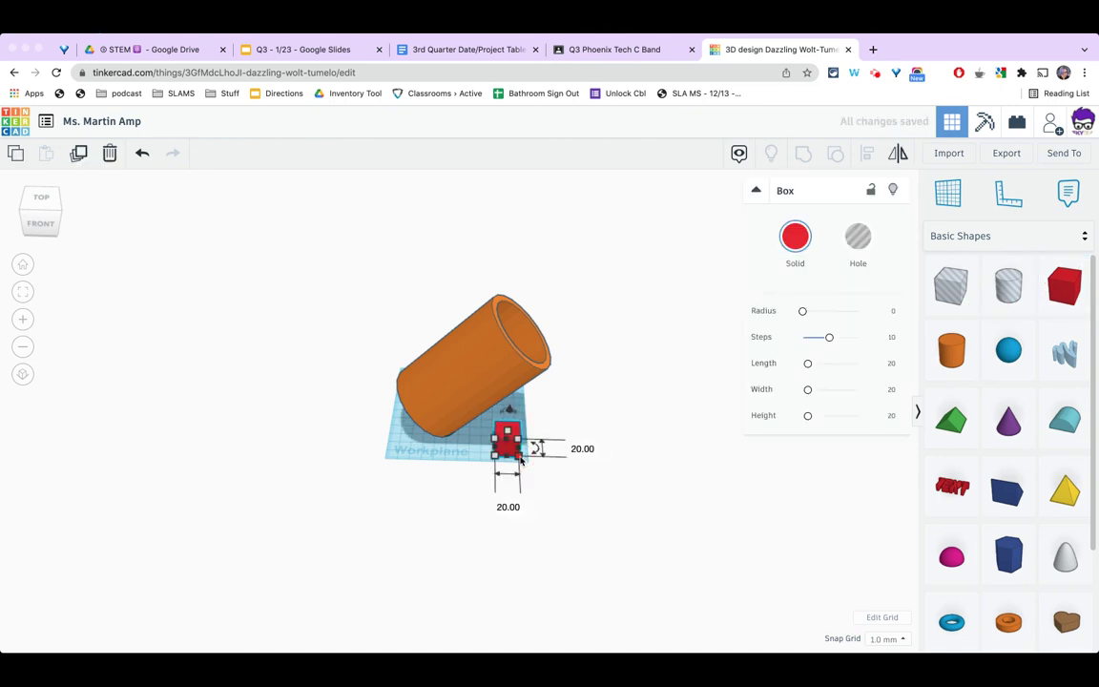
click(504, 505)
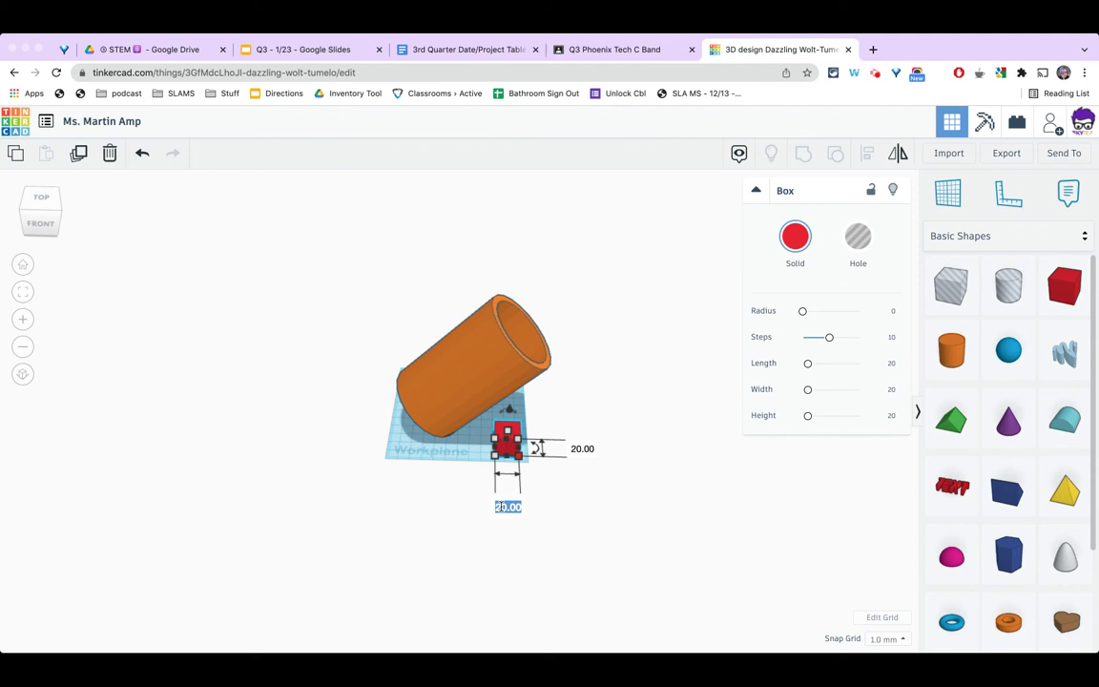
text(70)
key(Tab)
text(80)
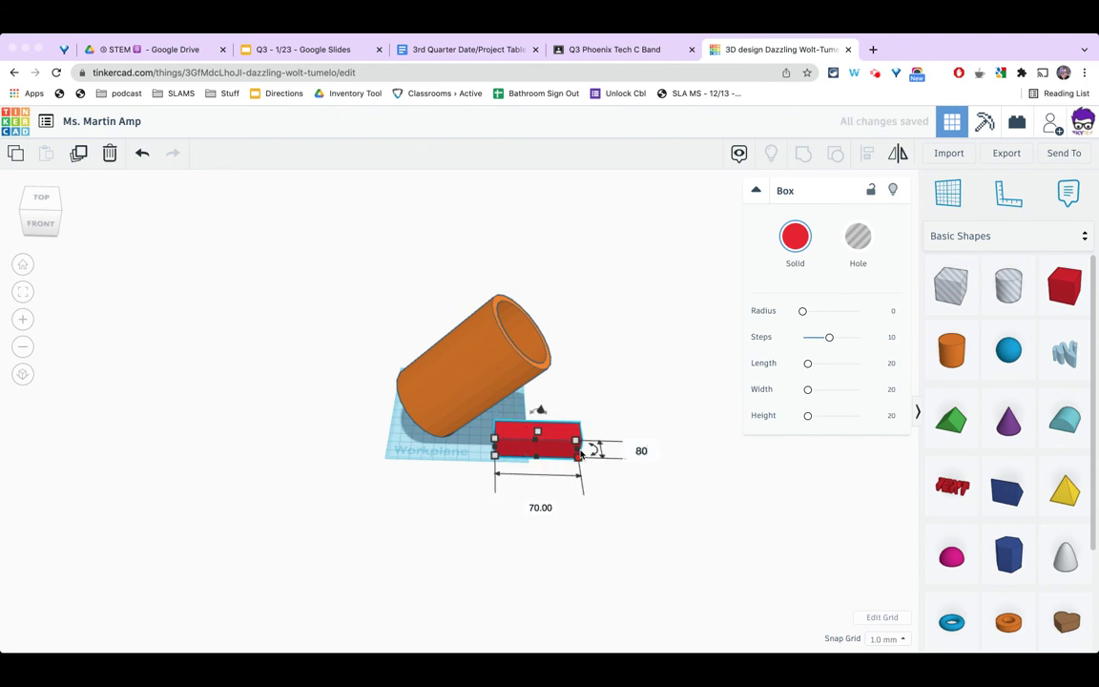
key(Return)
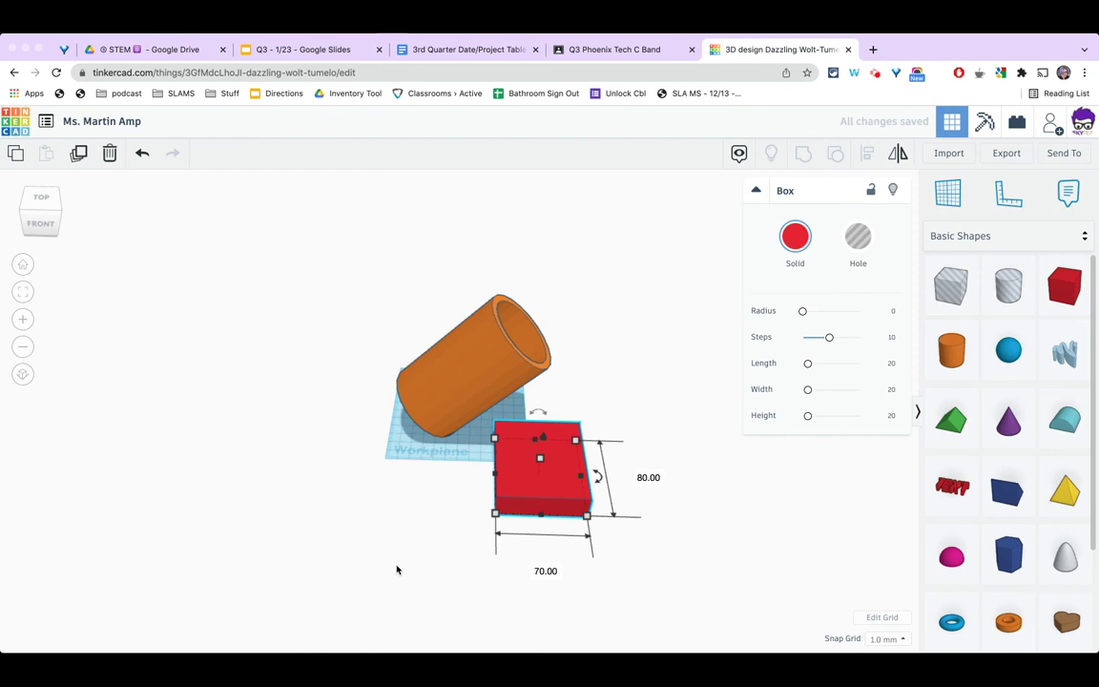
- Select the tilted tube and the box and centre them on both horizontal axes
click(363, 308)
drag(363, 308, 641, 558)
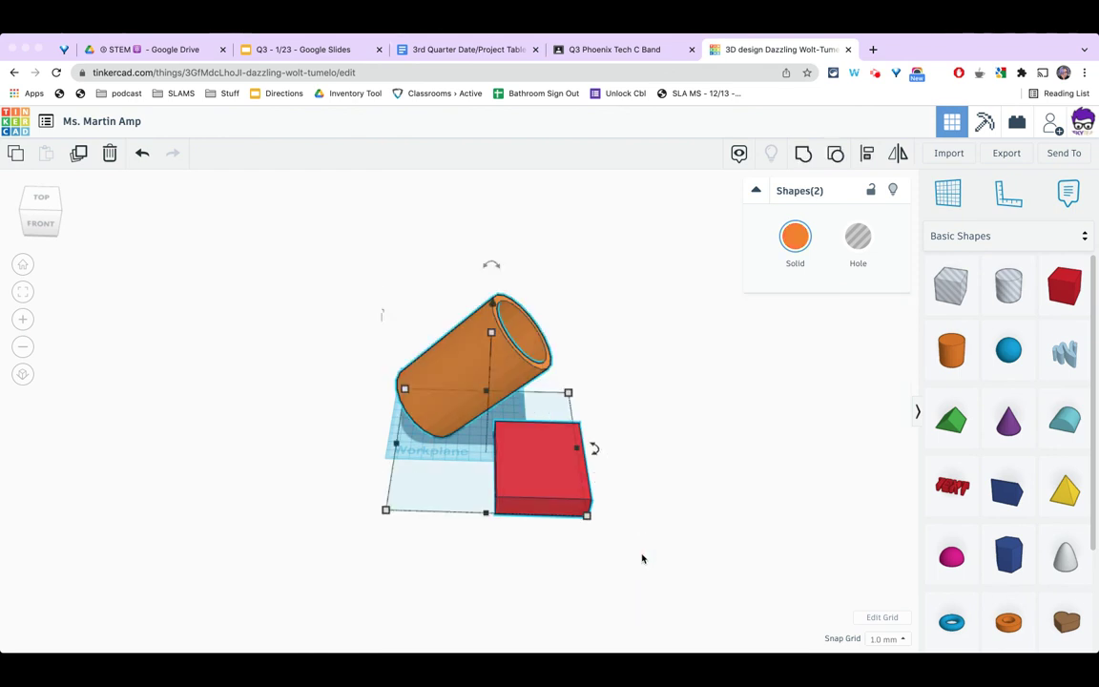
click(868, 158)
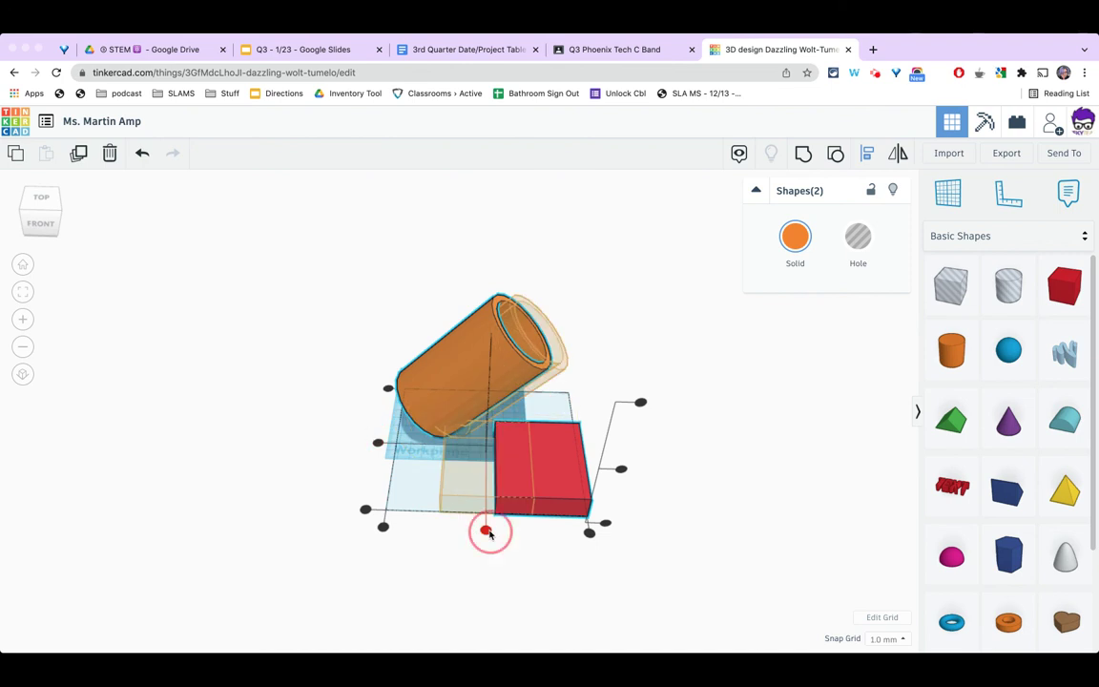
click(485, 532)
click(393, 446)
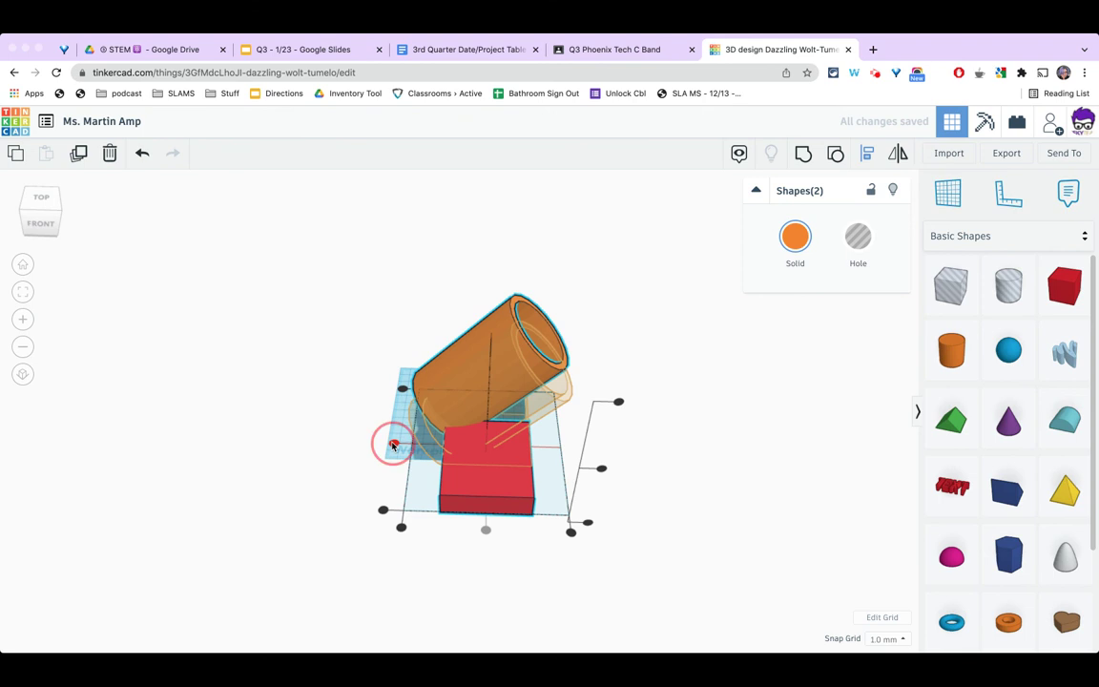
- Nudge the tilted tube two small steps right over the red base
mouse_move(46, 227)
mouse_down()
mouse_move(80, 225)
mouse_move(35, 226)
mouse_move(39, 219)
mouse_up()
click(368, 337)
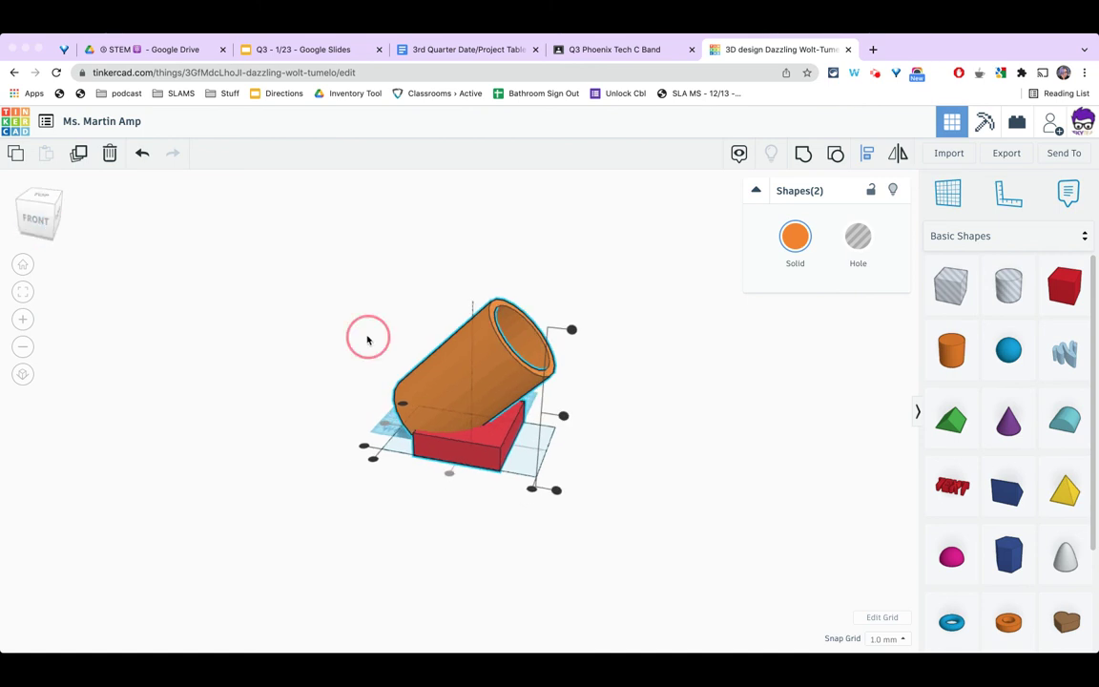
click(467, 373)
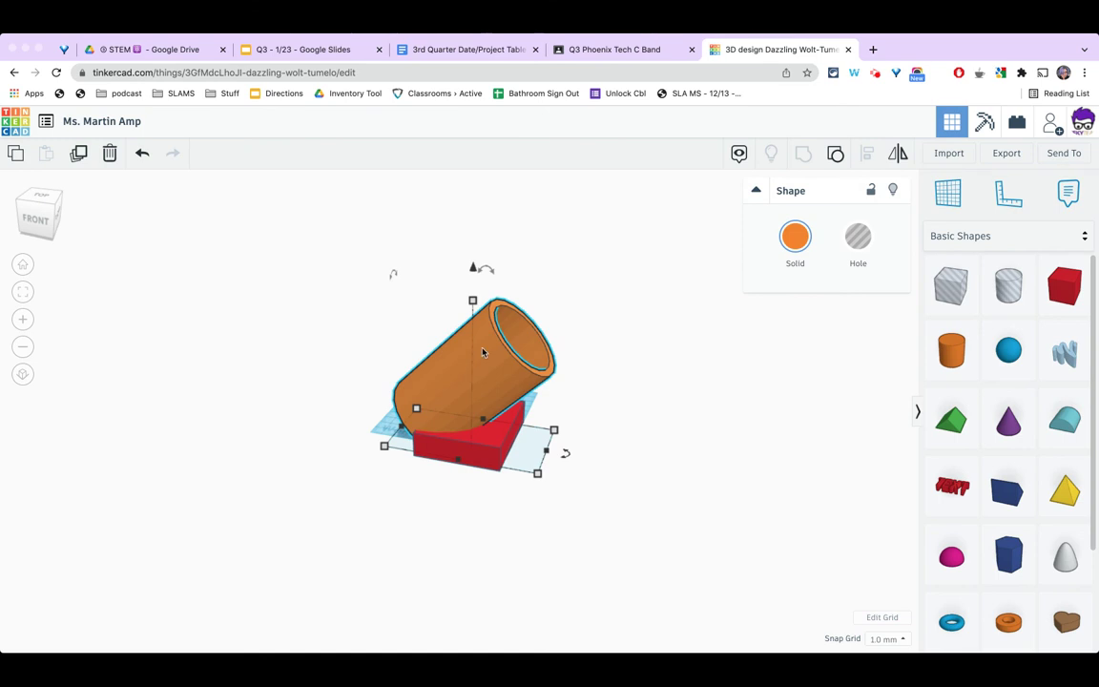
key(Right)
key(Right)
key(Right)
key(Right)
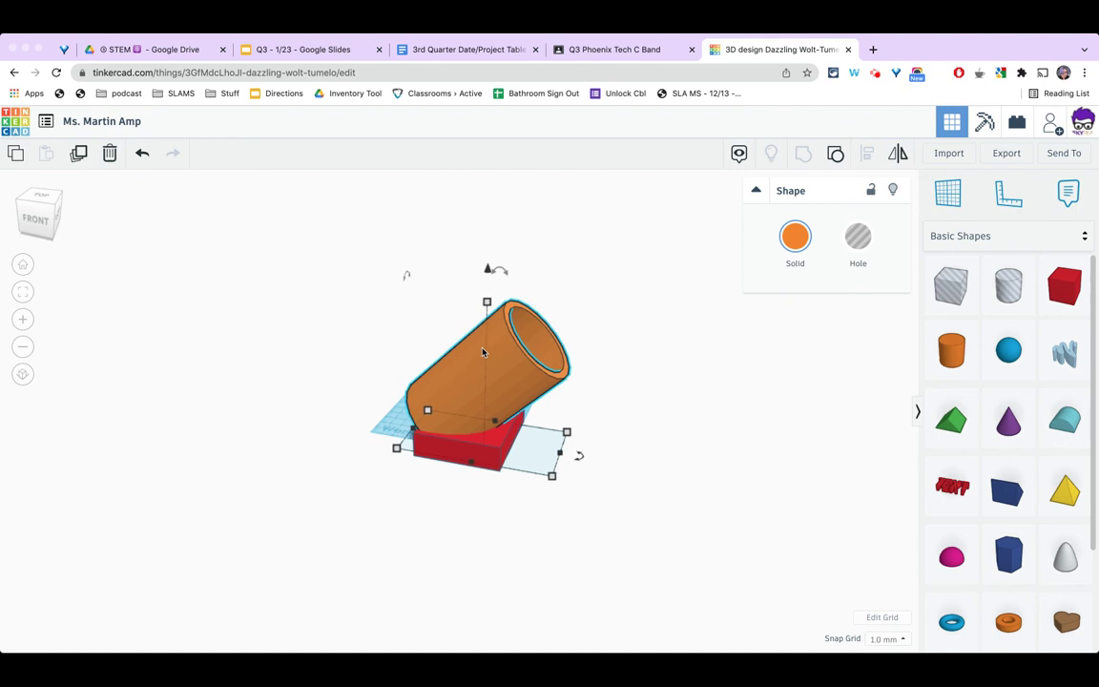
key(Right)
key(Right)
key(Right)
key(Right)
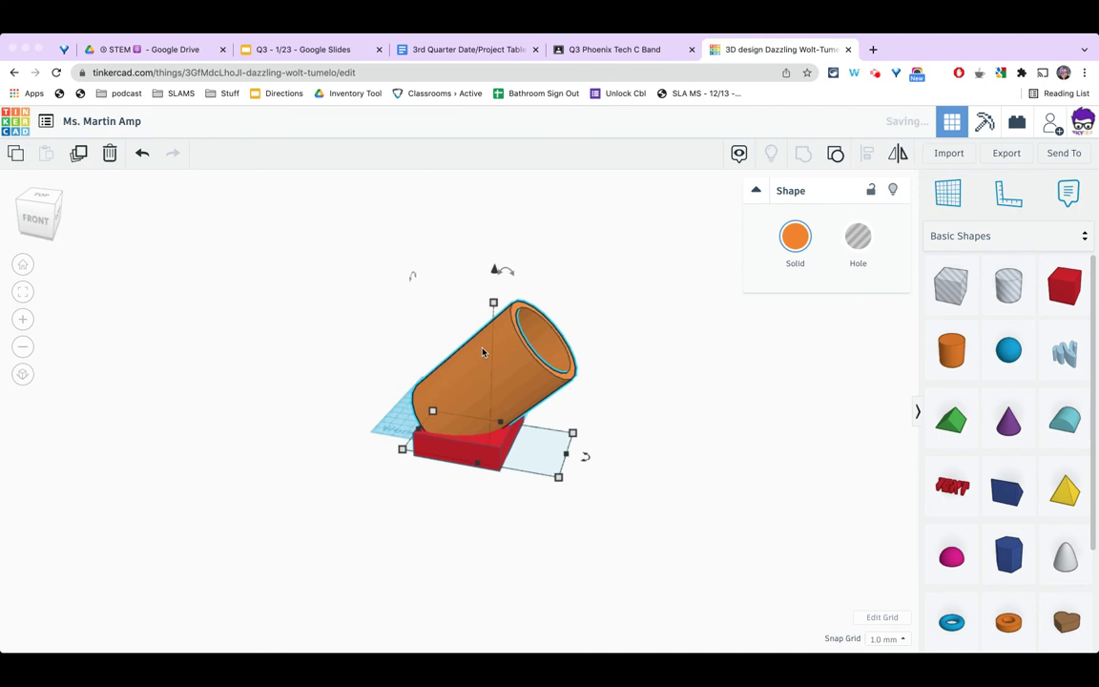
- View the model from below and place a workplane on the red base's underside
click(50, 213)
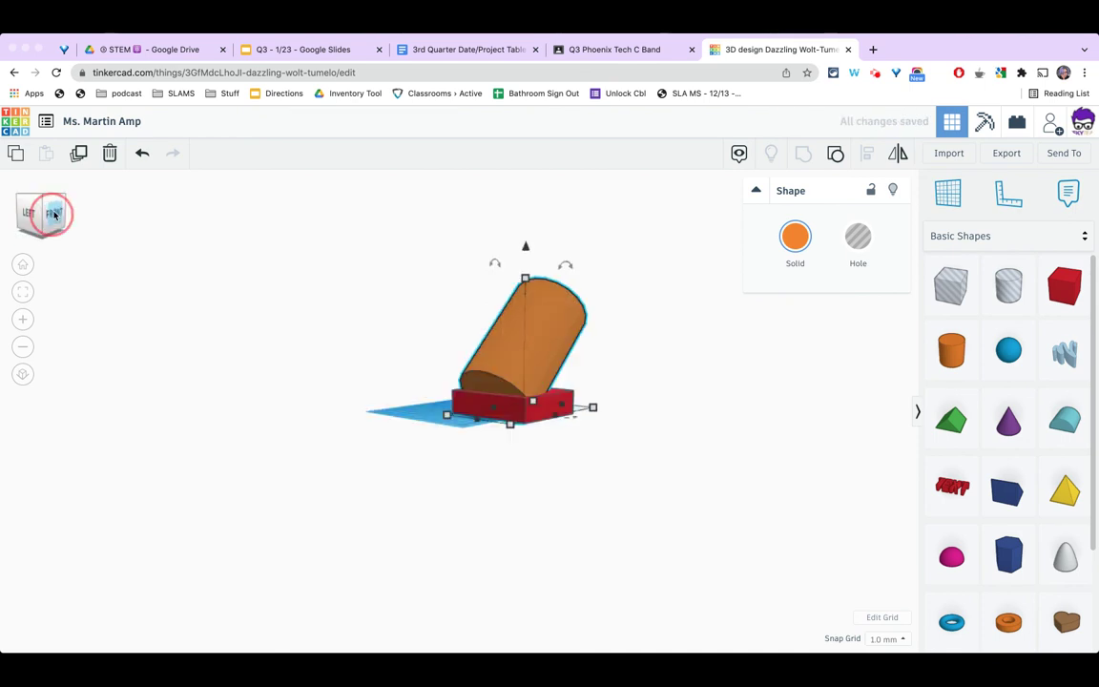
drag(55, 215, 39, 215)
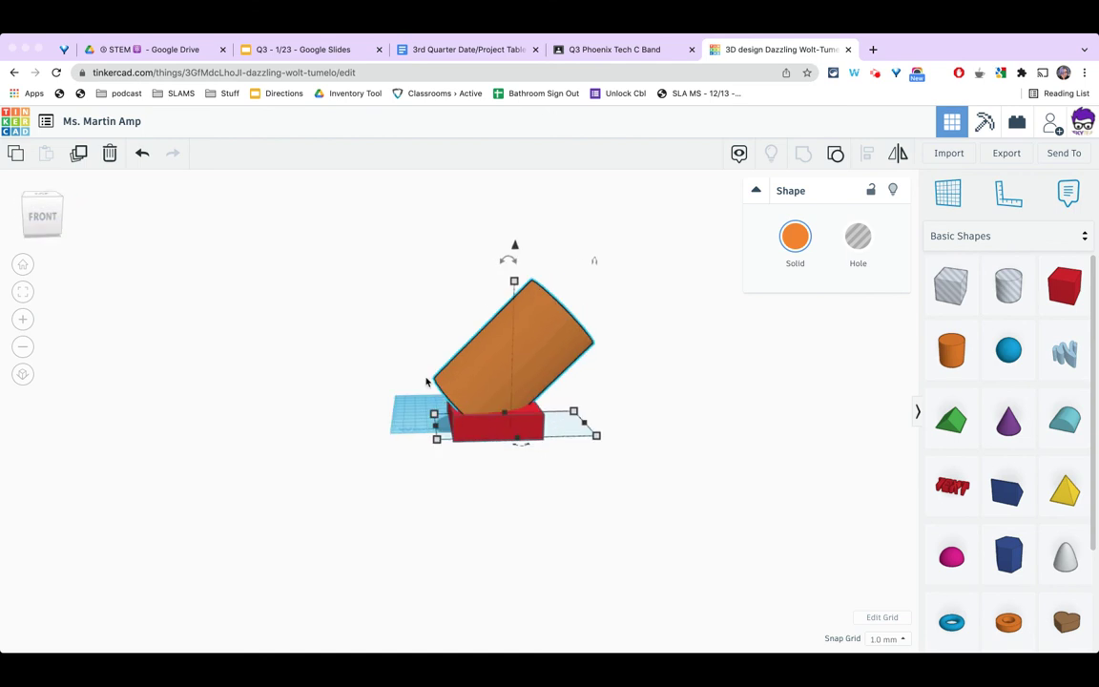
click(54, 227)
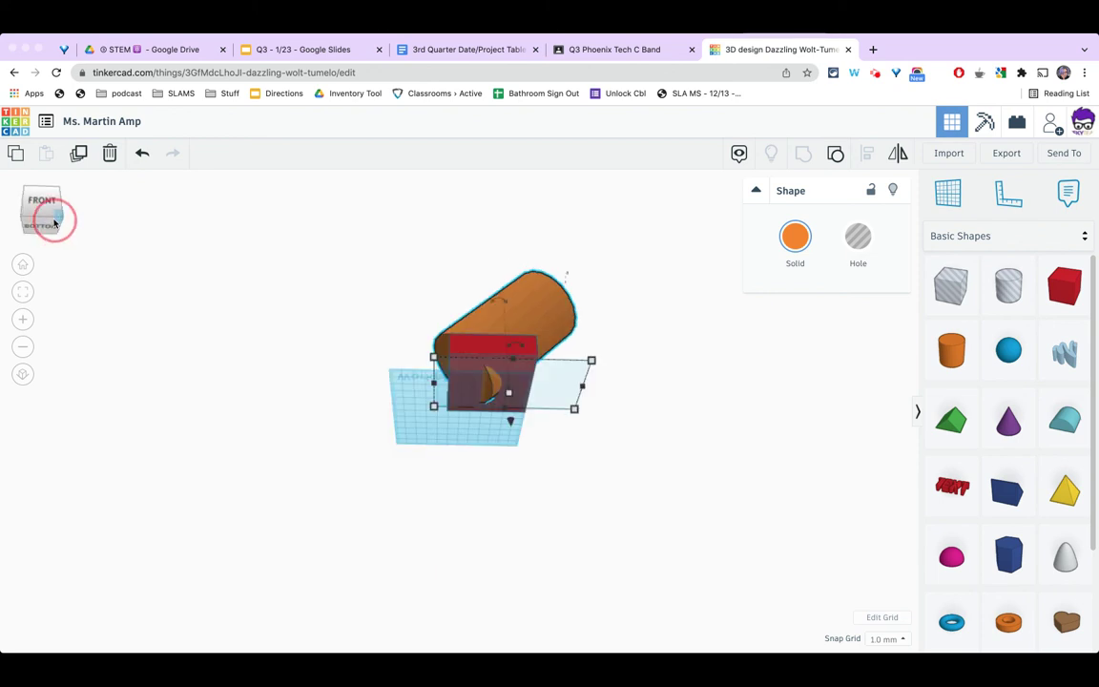
drag(54, 223, 50, 218)
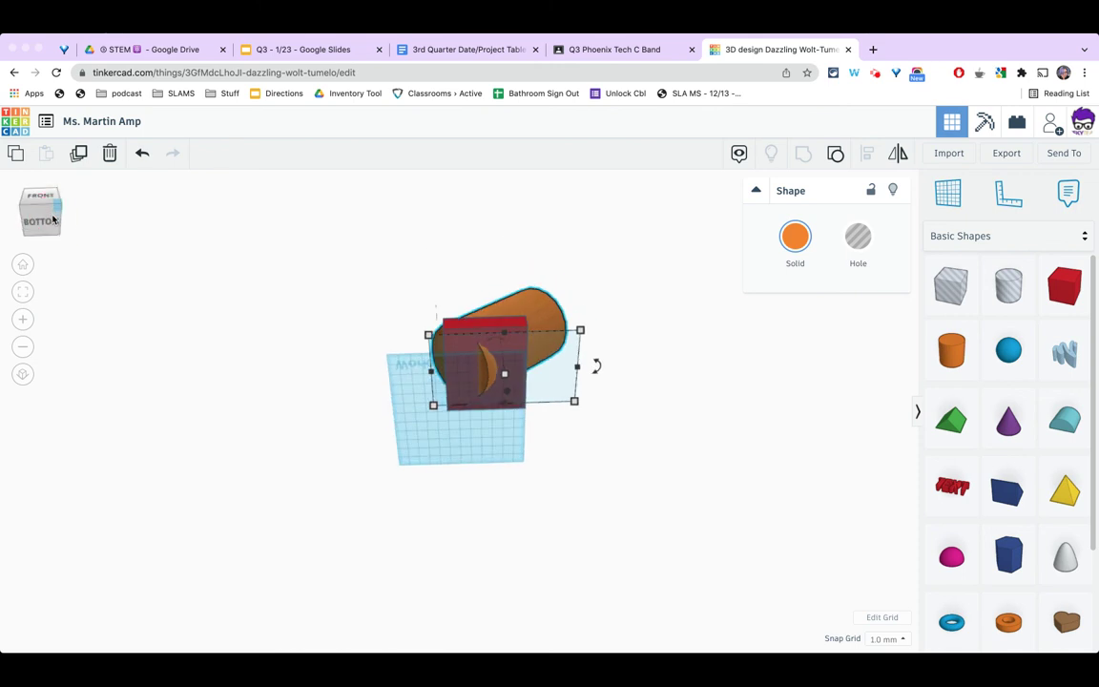
click(948, 194)
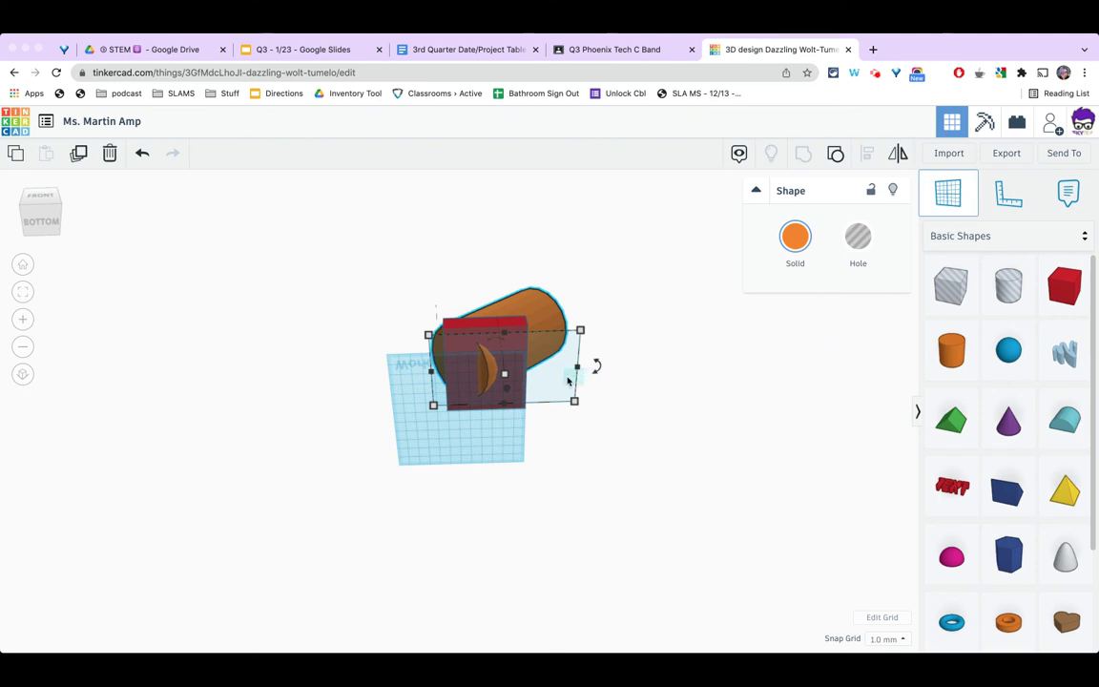
click(459, 352)
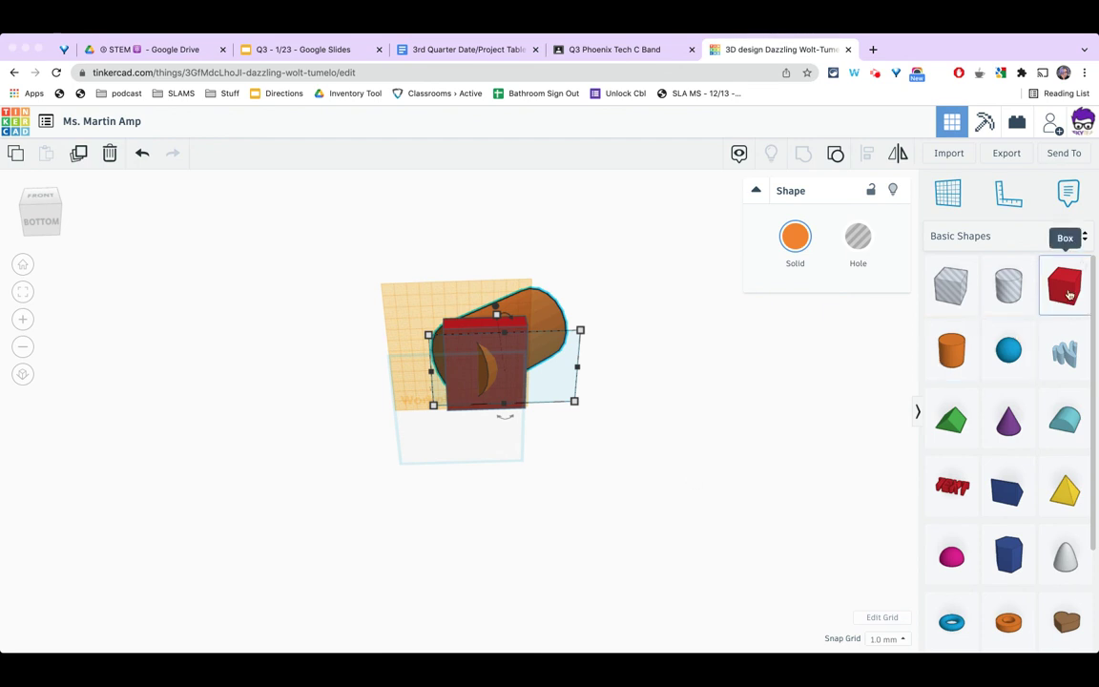
- Add an 88 × 88 mm box there as a hole, then return to Front view
drag(1069, 296, 507, 392)
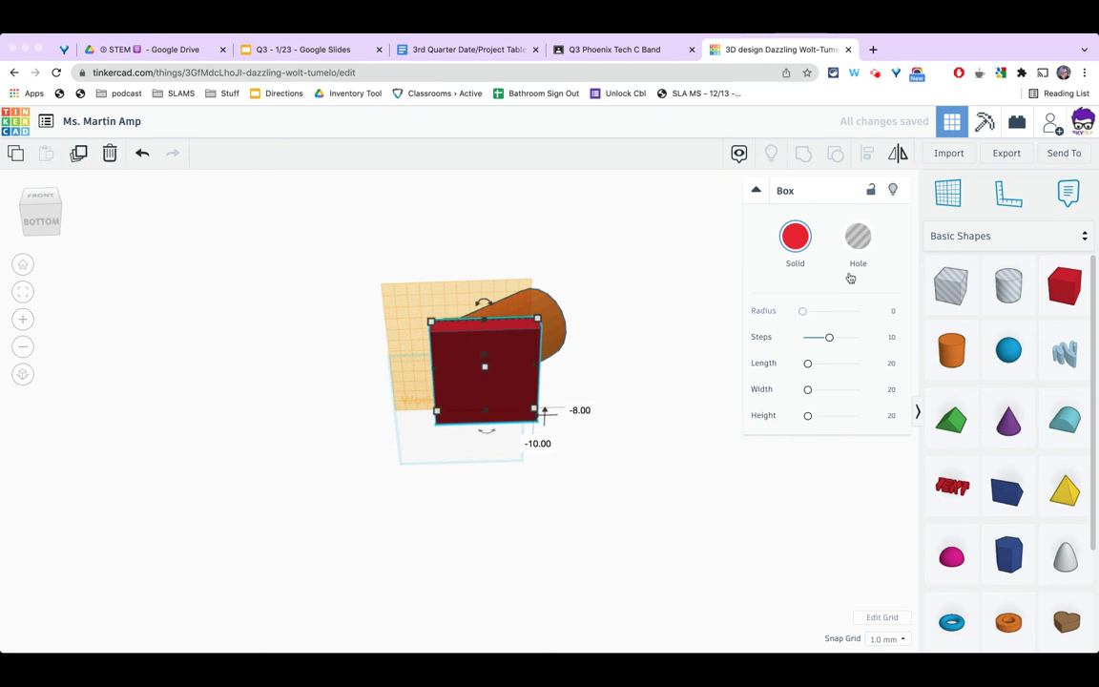
click(859, 240)
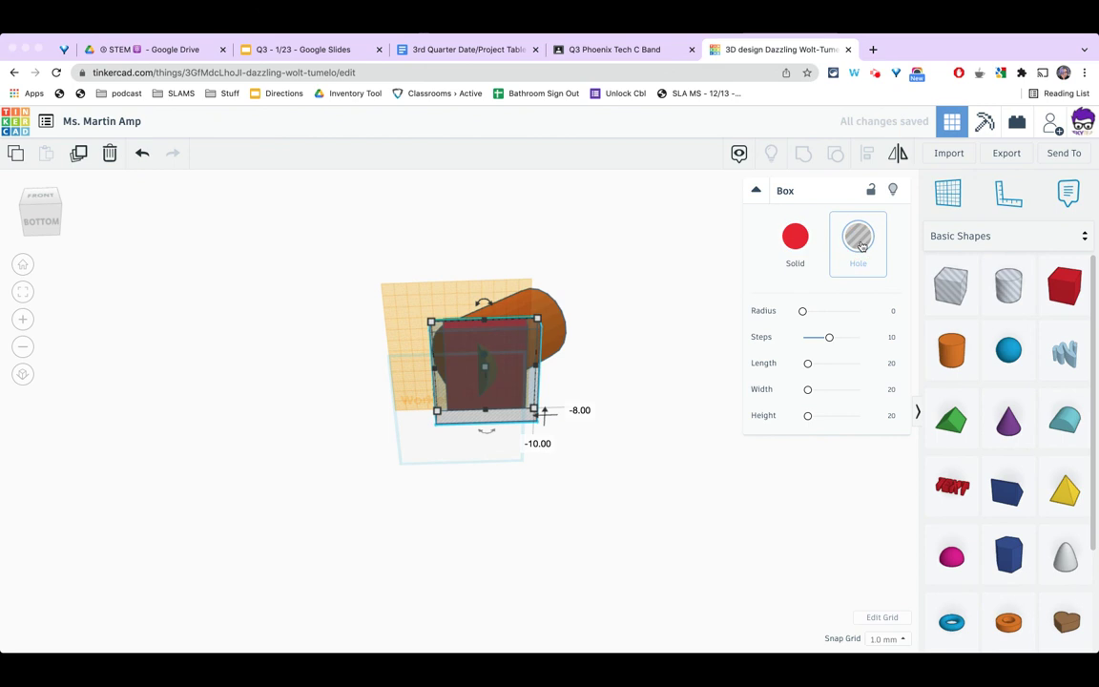
click(59, 225)
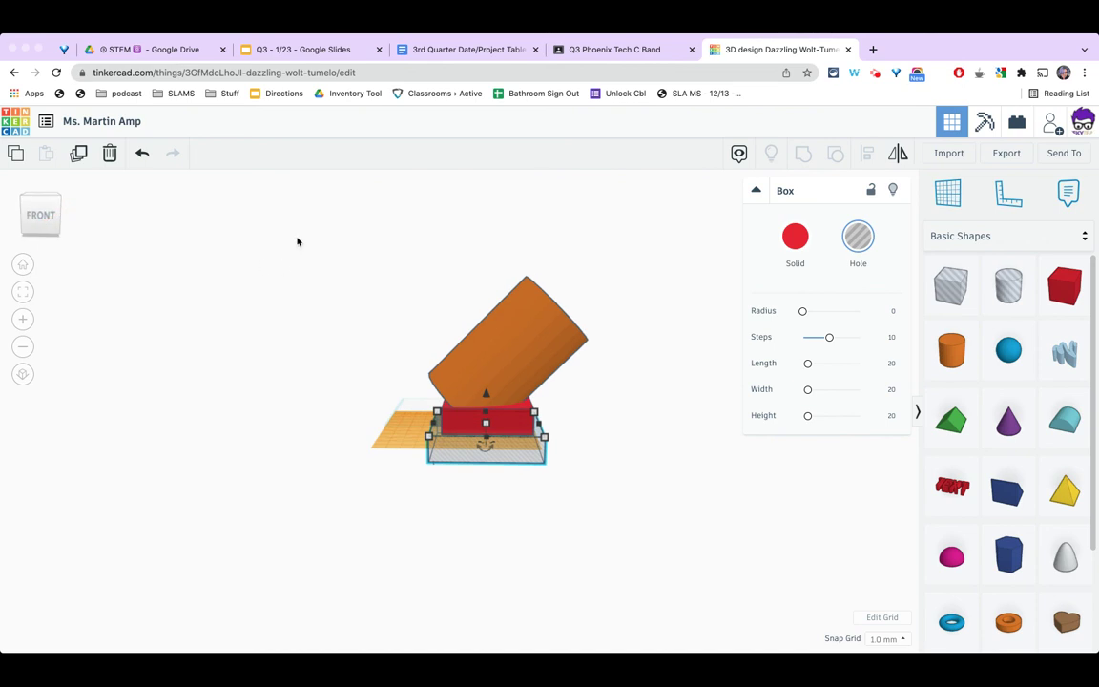
- Group the cylinder, base and hole box into one shape and inspect it from below
drag(296, 241, 684, 571)
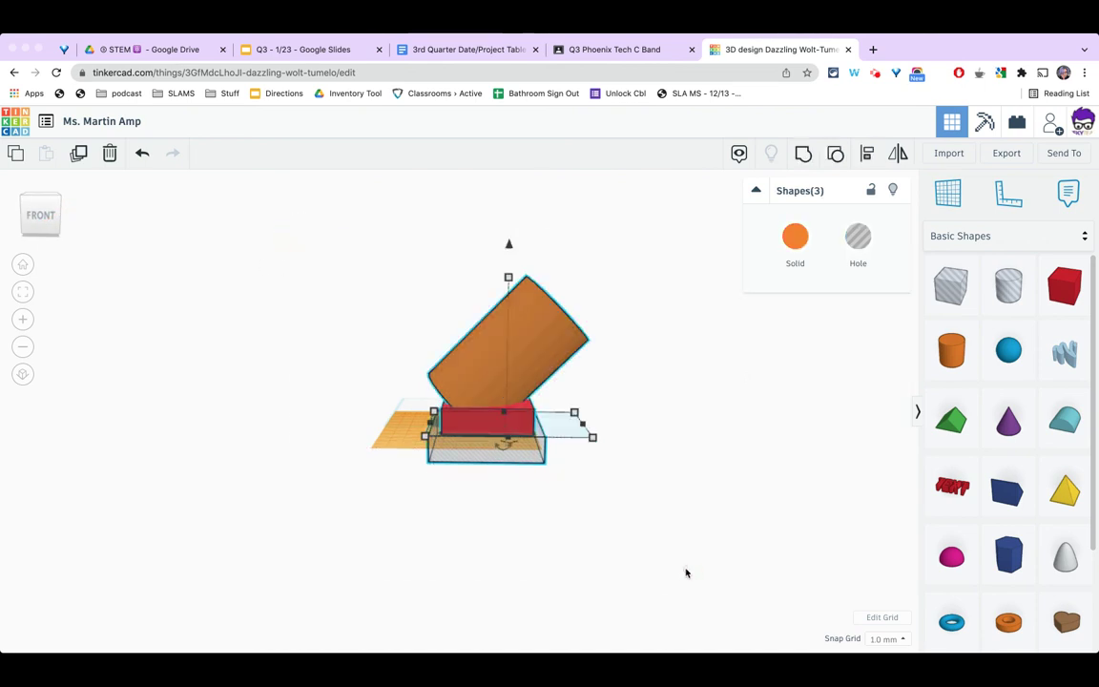
click(803, 158)
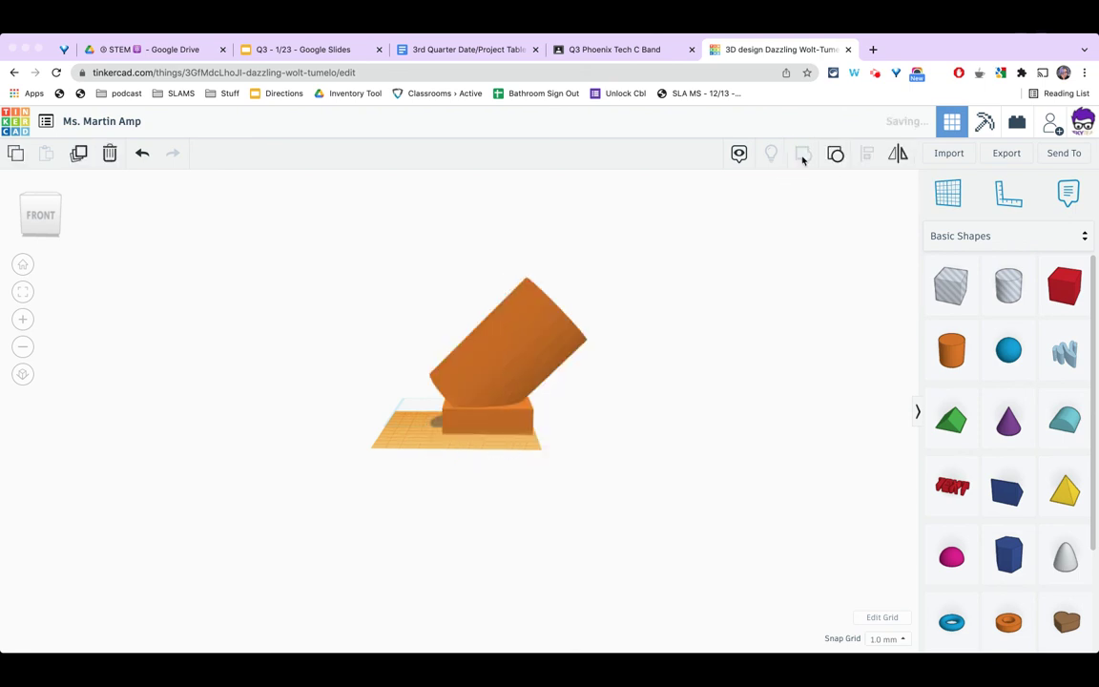
click(240, 302)
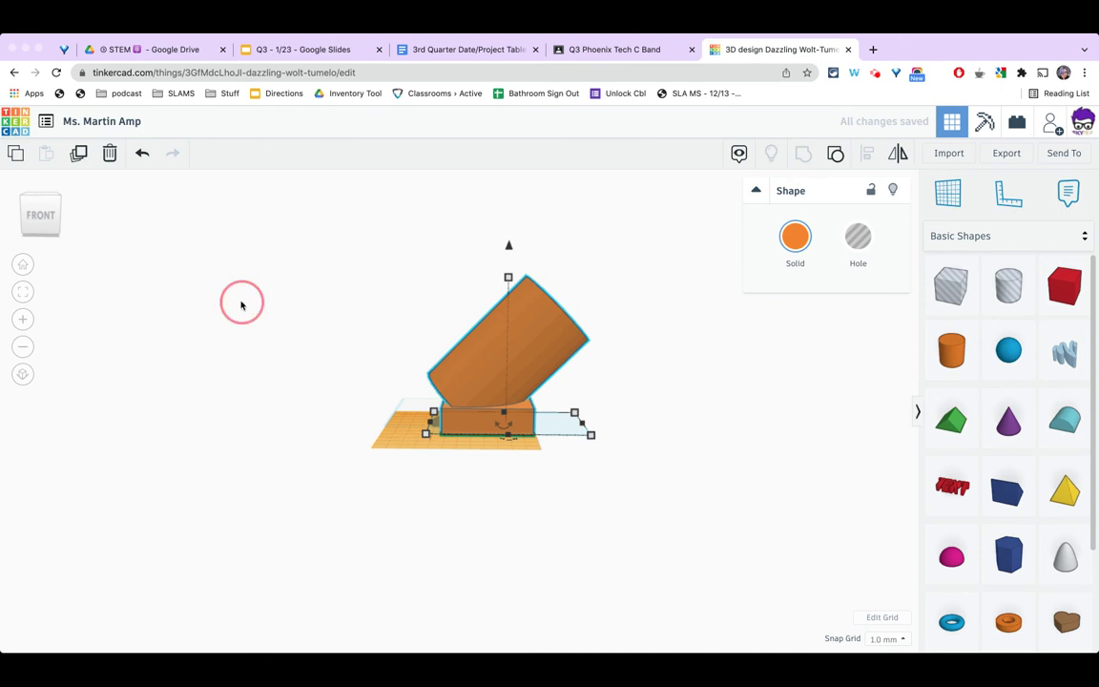
click(32, 212)
click(33, 207)
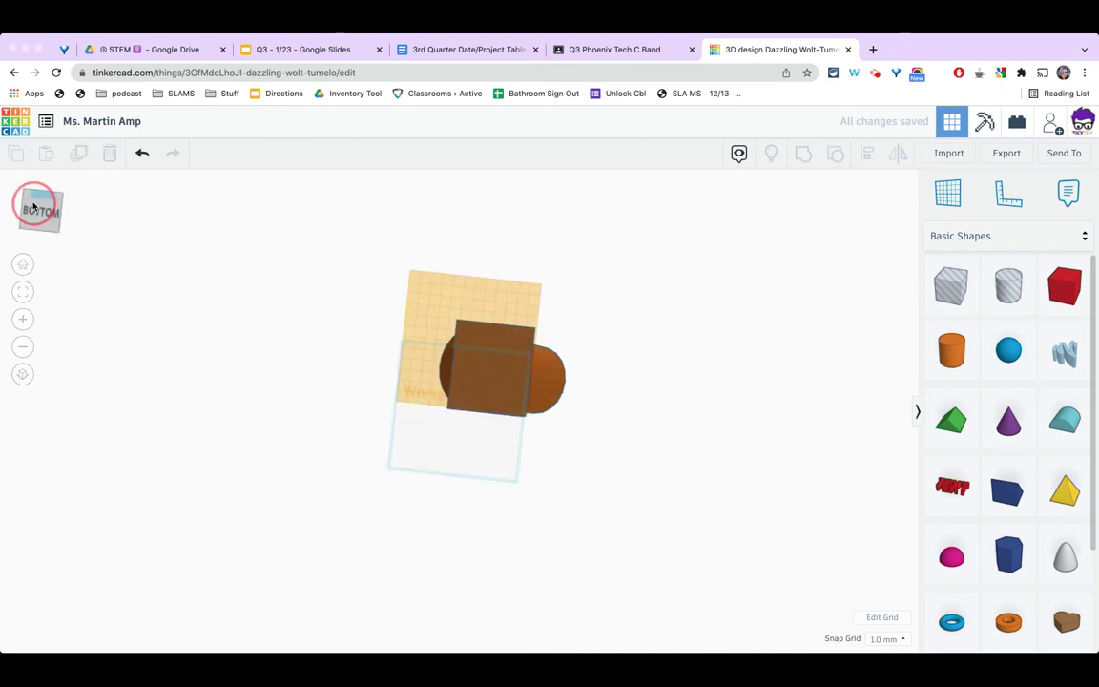
mouse_move(33, 207)
mouse_down()
mouse_move(72, 228)
mouse_move(54, 240)
mouse_move(29, 237)
mouse_move(29, 228)
mouse_up()
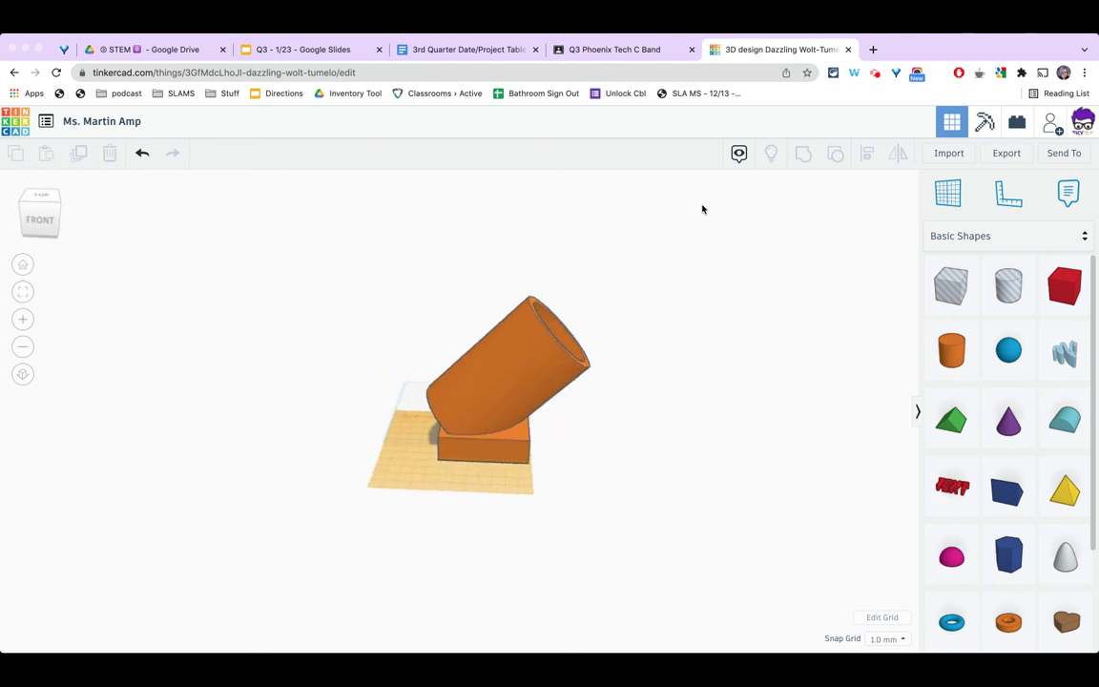
- Reset the Workplane to default and move the grouped shape into place from Top view
click(947, 194)
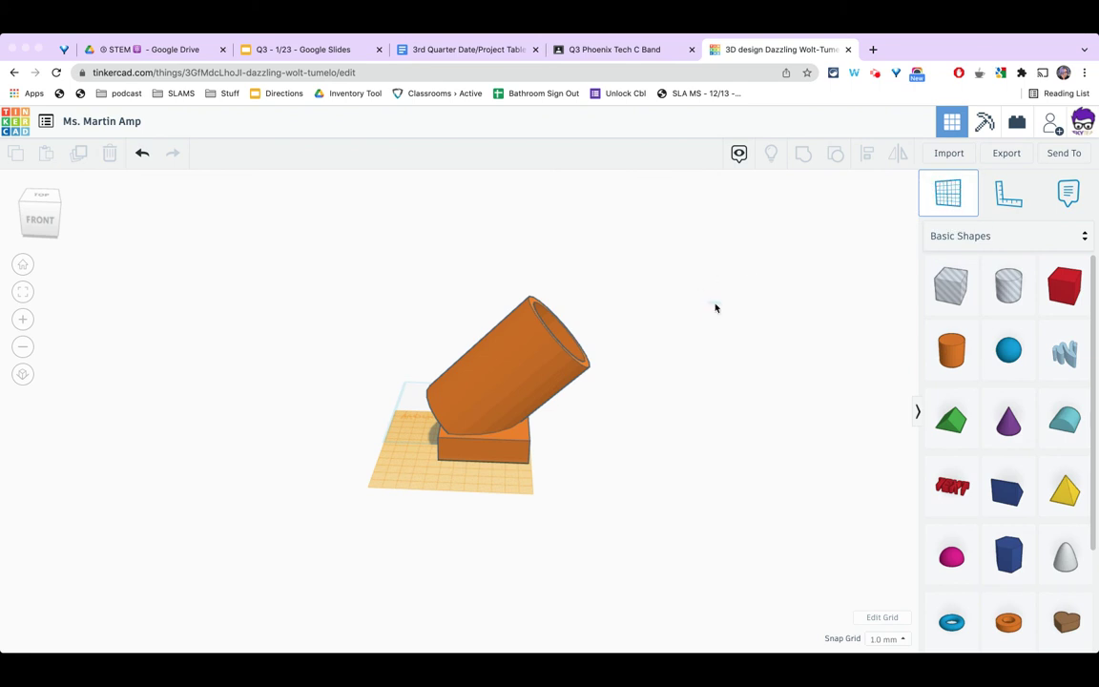
click(715, 307)
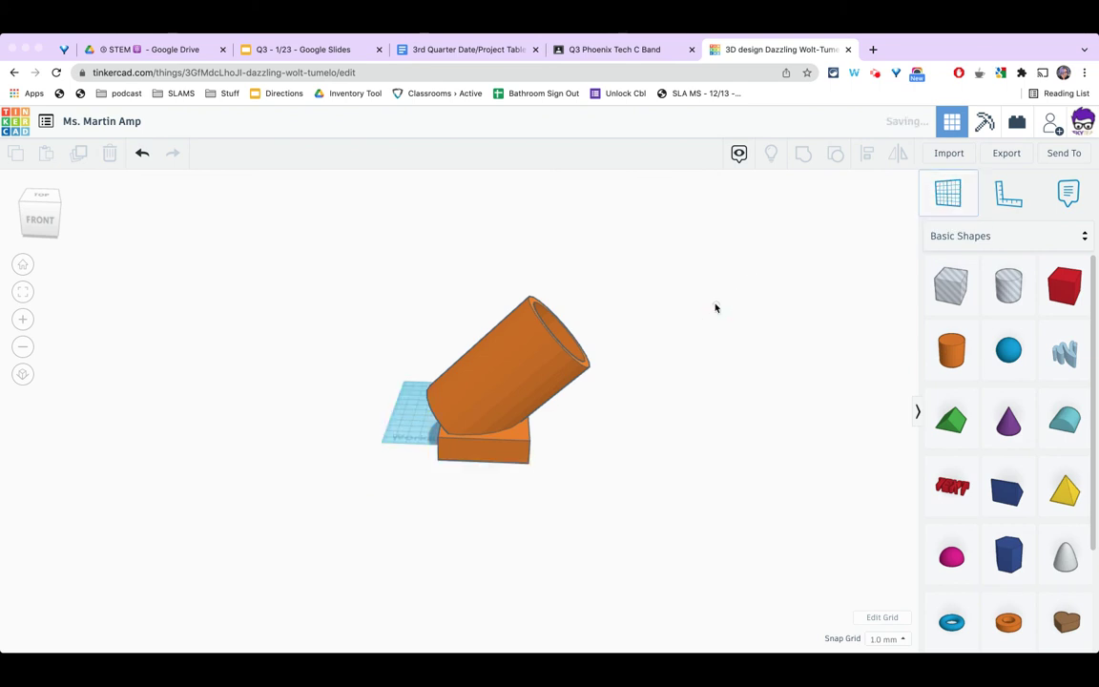
click(41, 207)
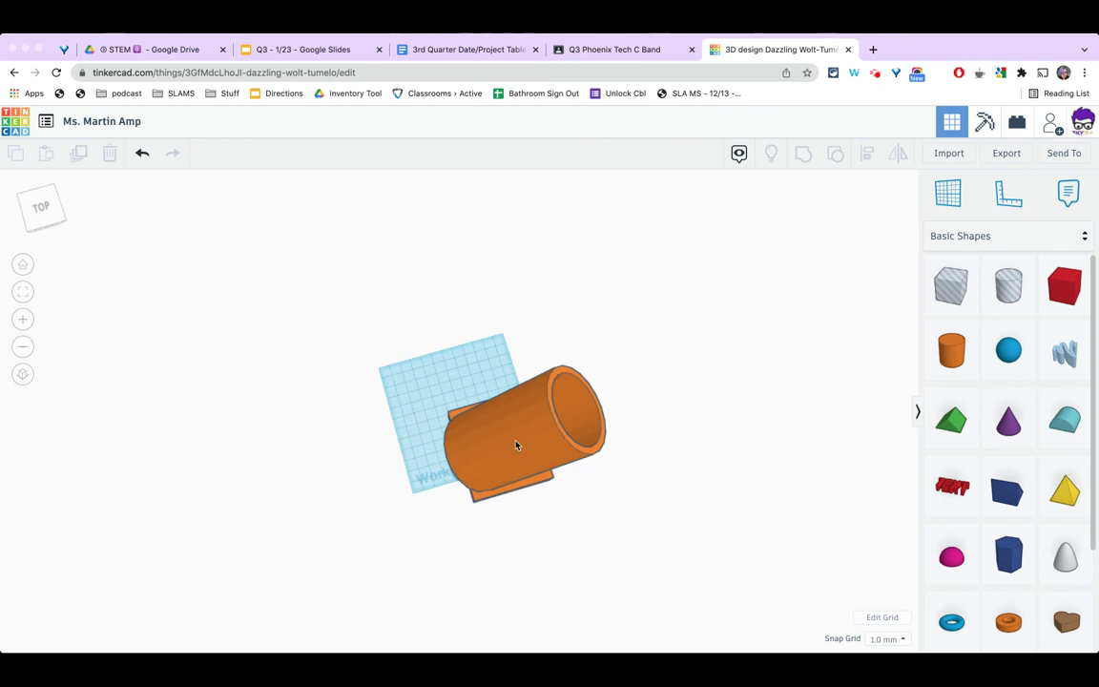
drag(510, 442, 457, 404)
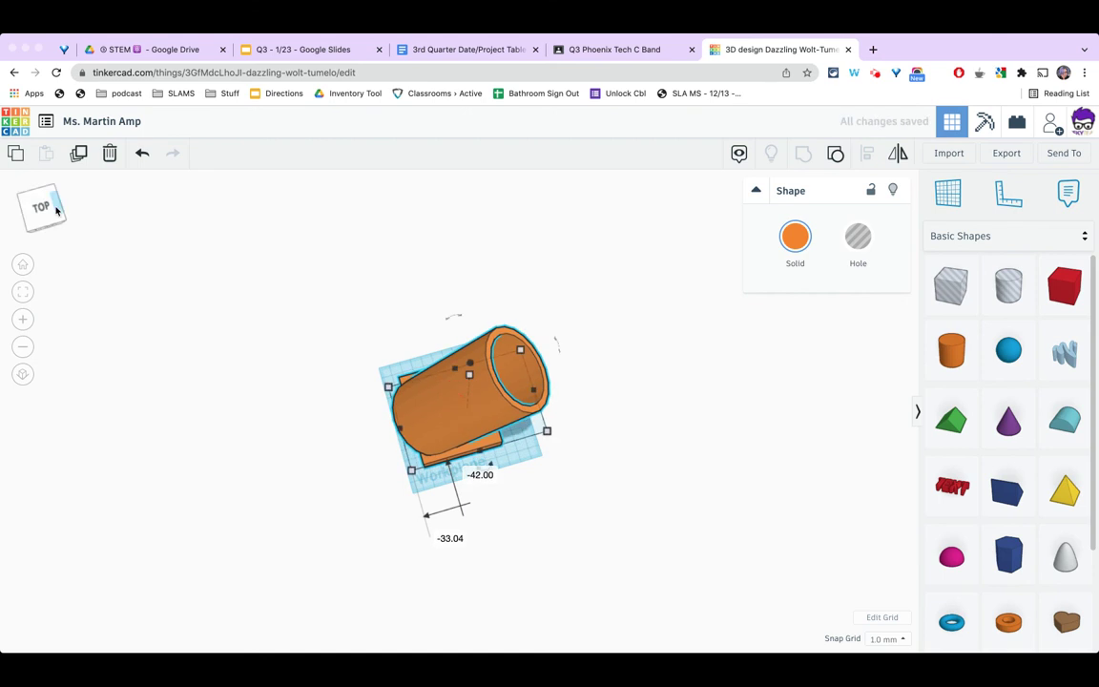
click(50, 201)
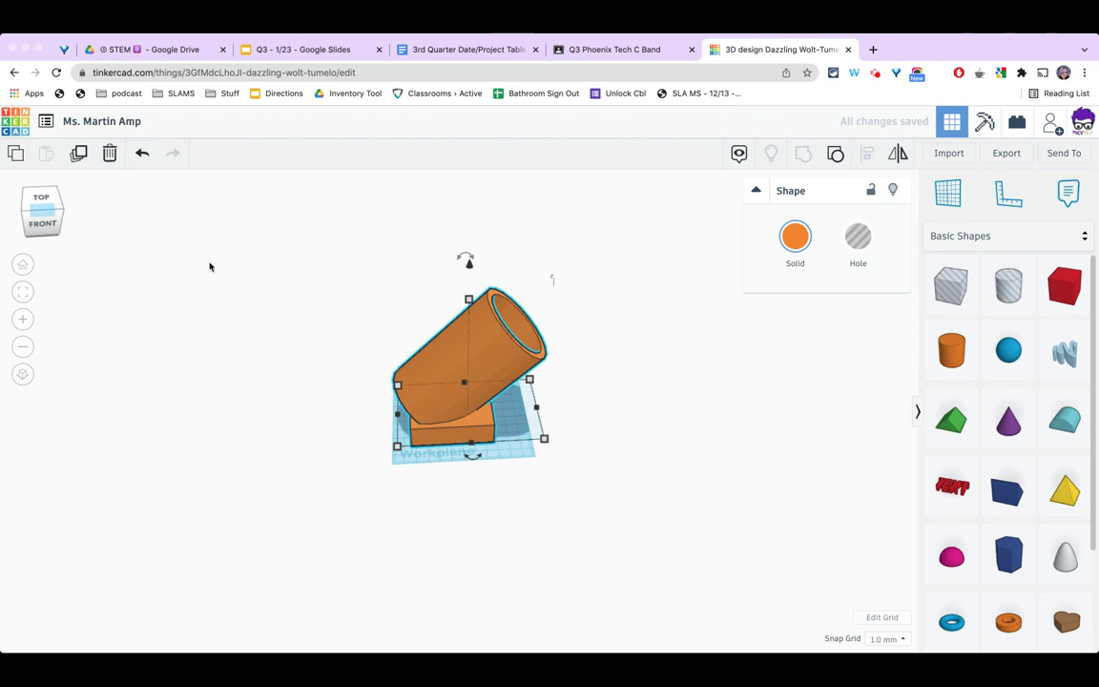
- Add a box beside the cylinder, stretch it to about 165 mm long and 10 mm wide
click(716, 430)
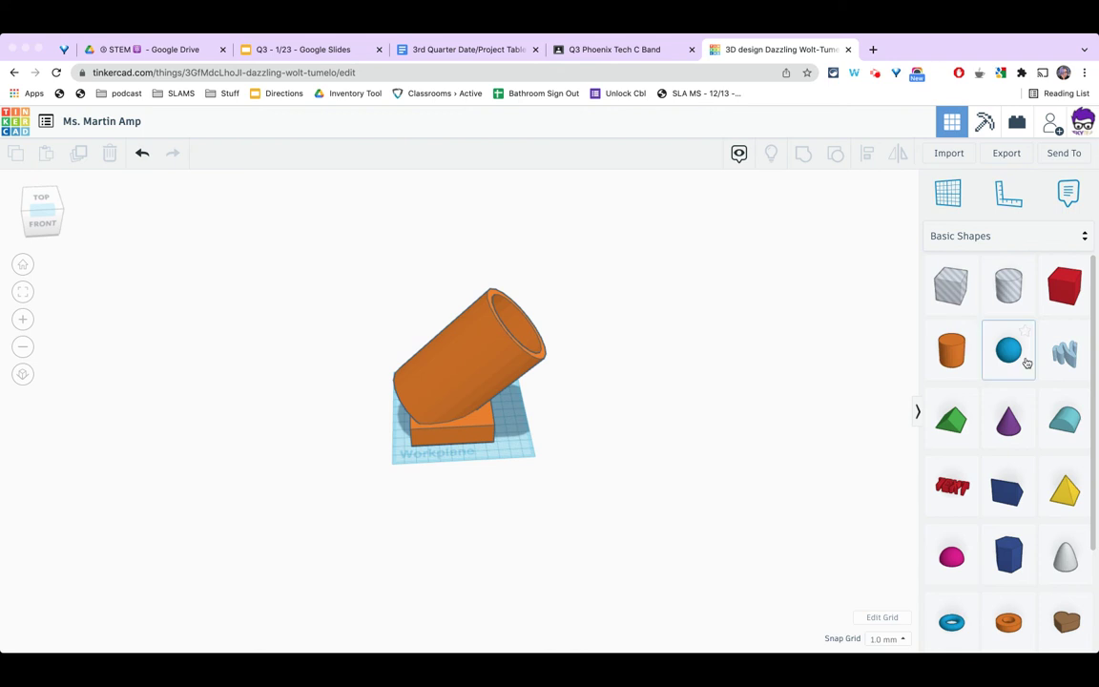
drag(1064, 300, 558, 402)
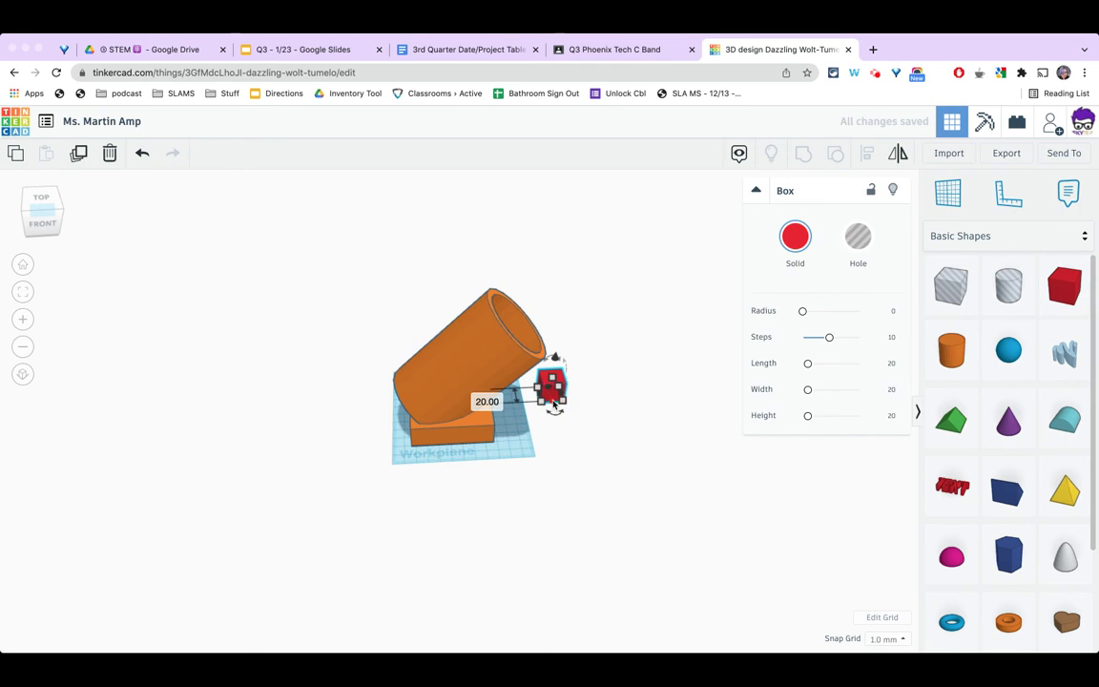
mouse_move(555, 402)
mouse_down()
mouse_move(592, 542)
mouse_move(553, 467)
mouse_move(421, 404)
mouse_move(433, 424)
mouse_move(468, 435)
mouse_move(604, 424)
mouse_move(572, 410)
mouse_up()
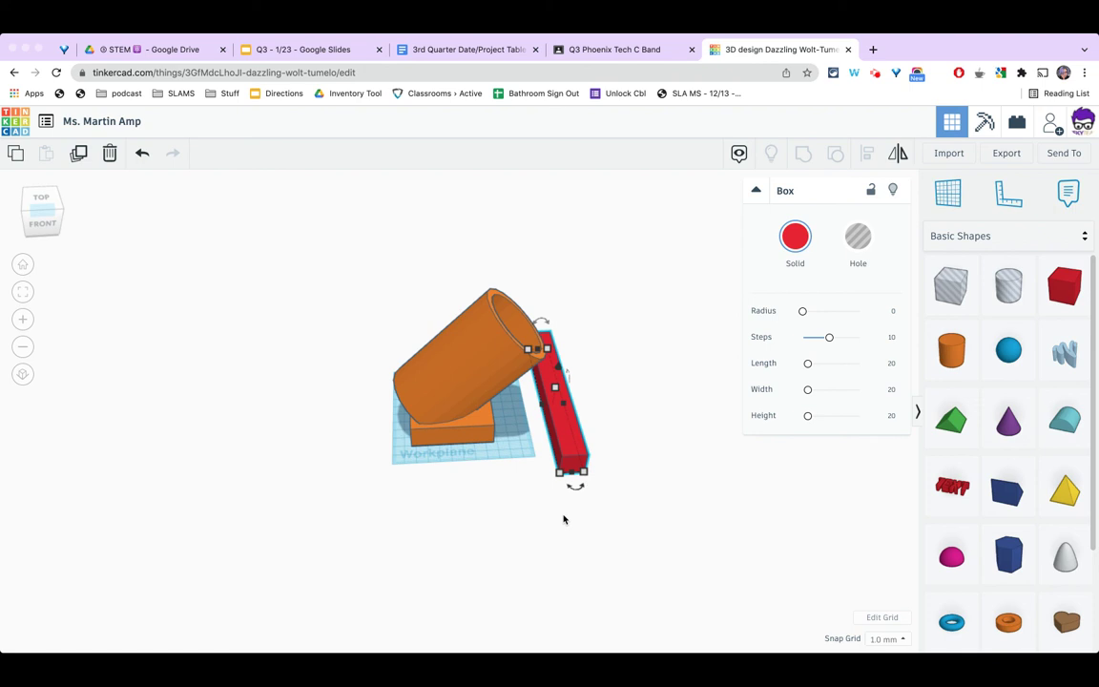
mouse_move(584, 492)
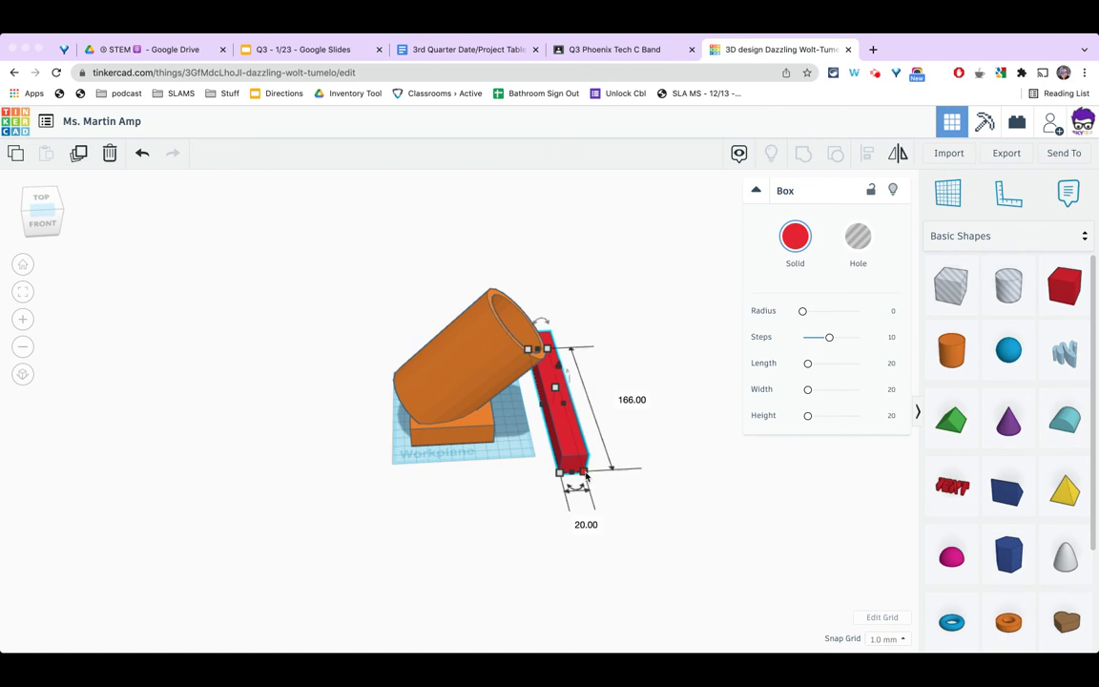
click(583, 526)
text(10)
key(Return)
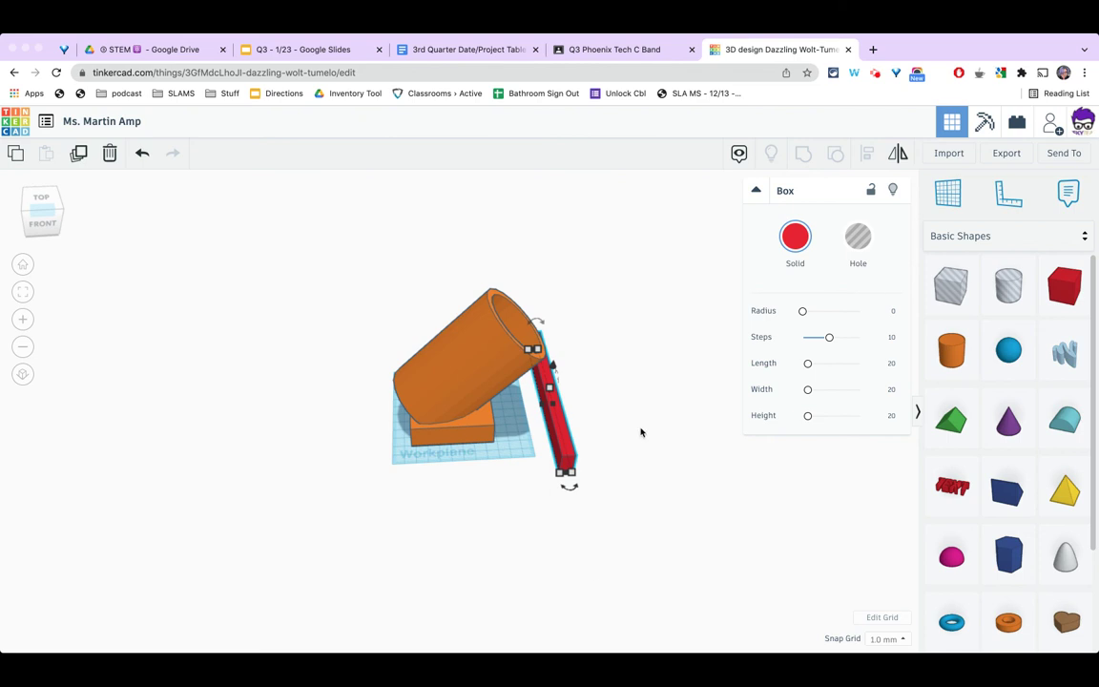
- Stretch the red box to 133 mm long and move it to -96 in front of the cylinder
mouse_move(551, 390)
drag(550, 389, 548, 313)
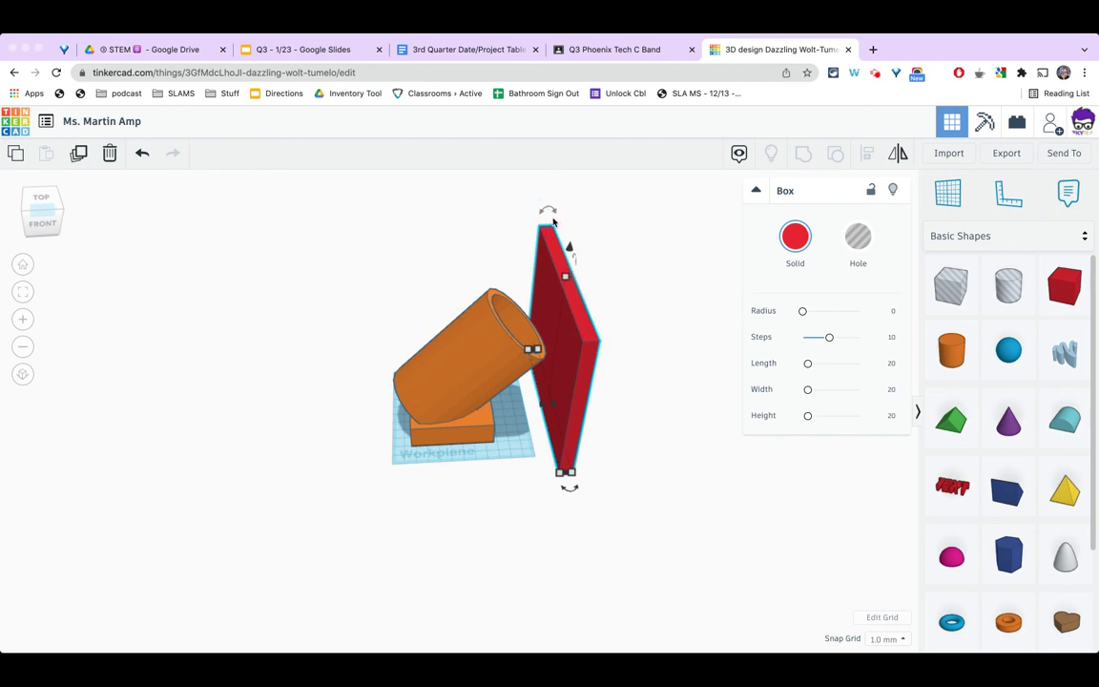
mouse_move(551, 214)
drag(568, 249, 444, 360)
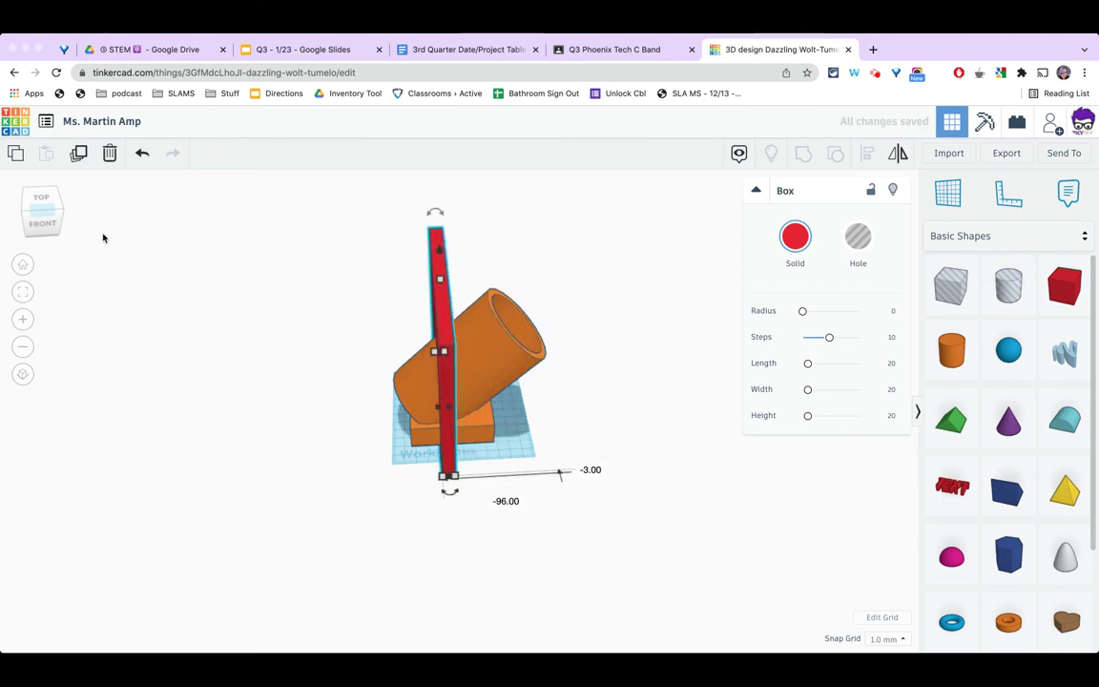
- Raise the red panel's height to 106 mm and view it from above
click(48, 225)
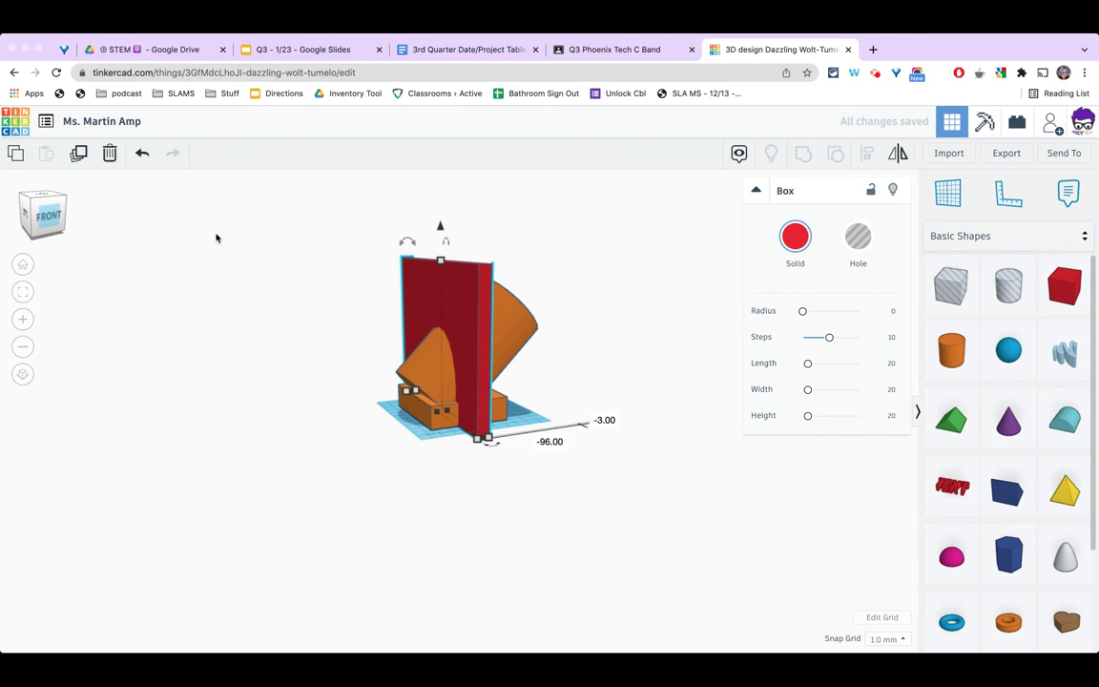
mouse_move(440, 260)
mouse_down()
mouse_move(442, 240)
mouse_move(440, 297)
mouse_move(441, 239)
mouse_up()
click(238, 272)
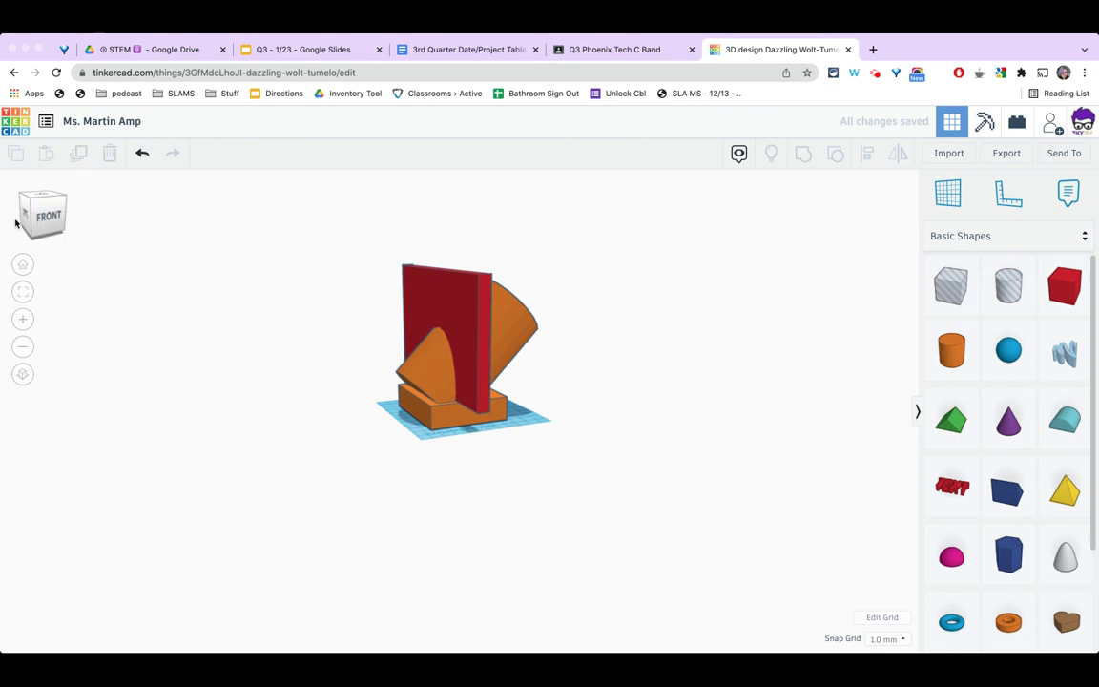
click(41, 225)
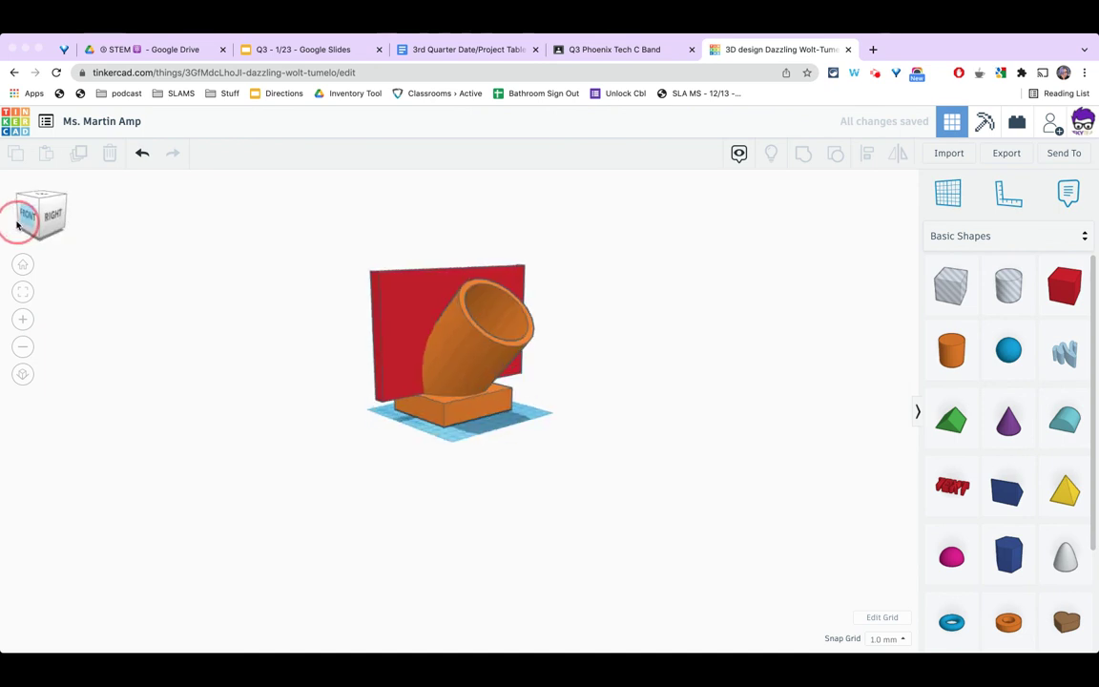
mouse_move(25, 215)
mouse_down()
mouse_move(6, 211)
mouse_move(37, 226)
mouse_up()
- Rotate the red panel to 45° and check the diagonal cut from front and angled views
click(412, 254)
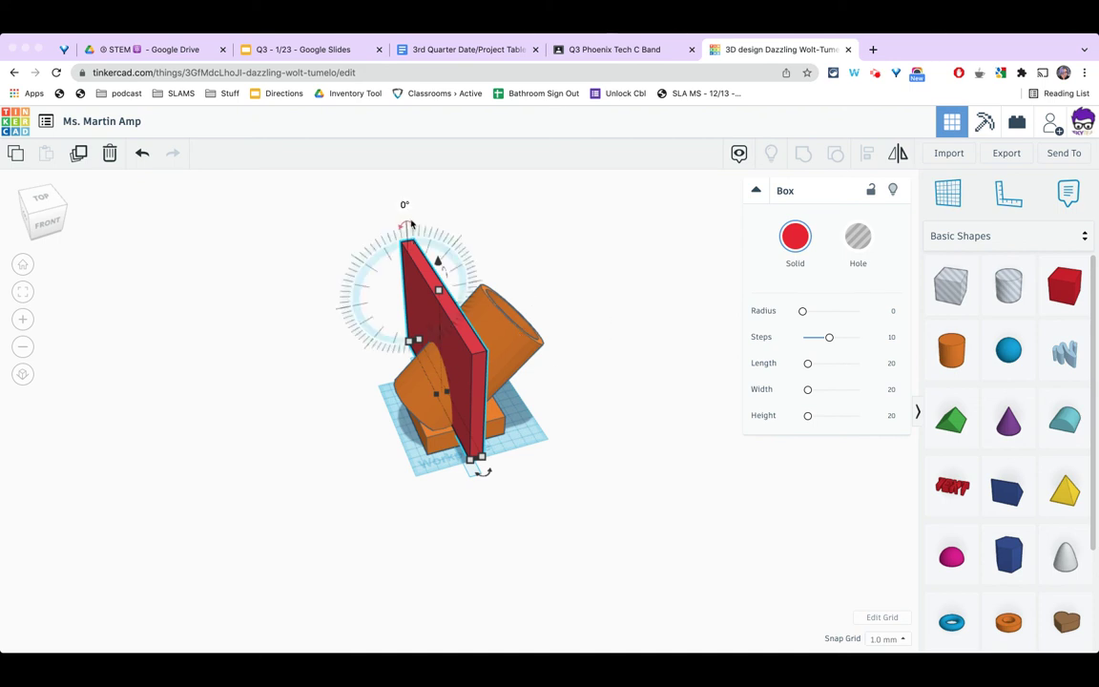
drag(411, 223, 375, 265)
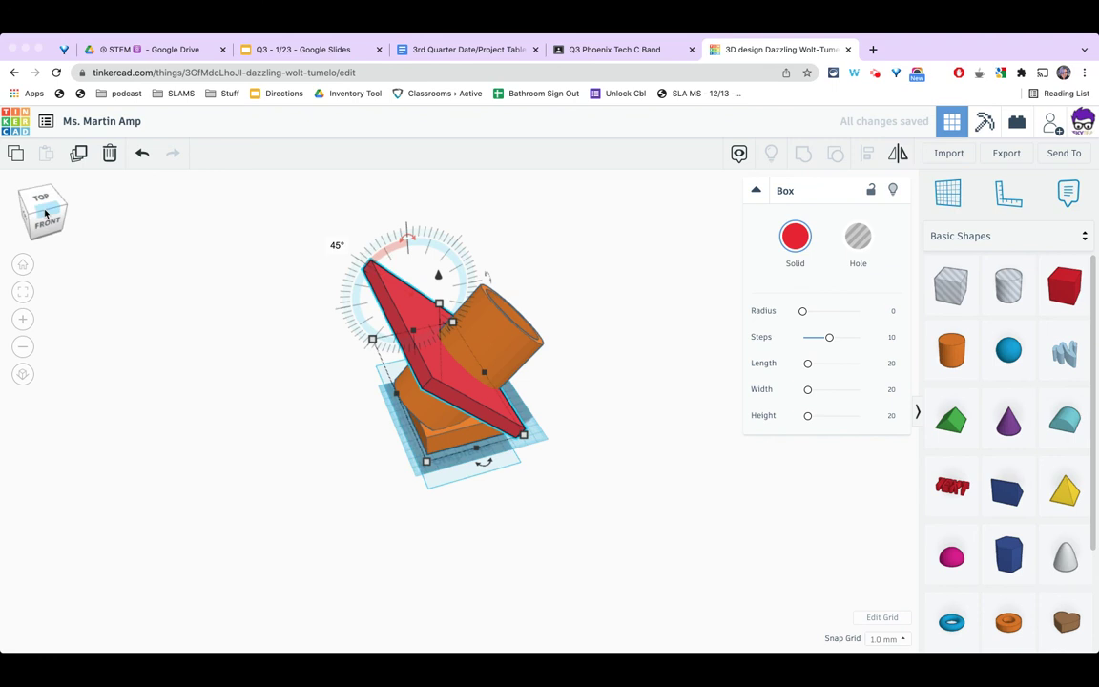
click(39, 205)
drag(39, 205, 17, 201)
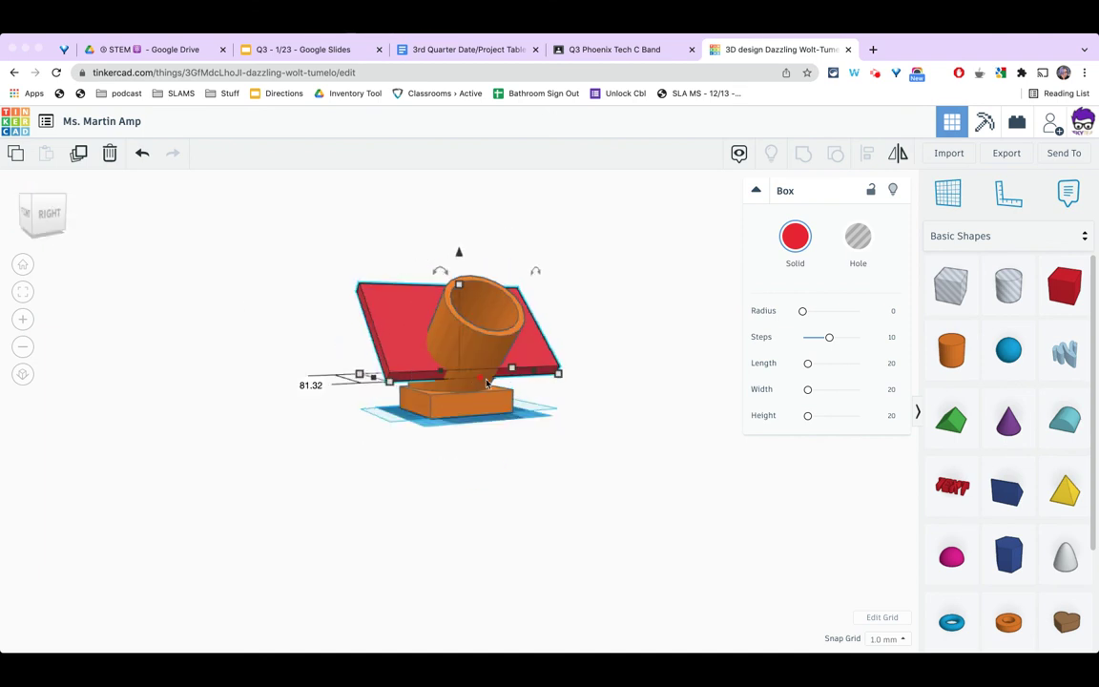
drag(48, 212, 71, 219)
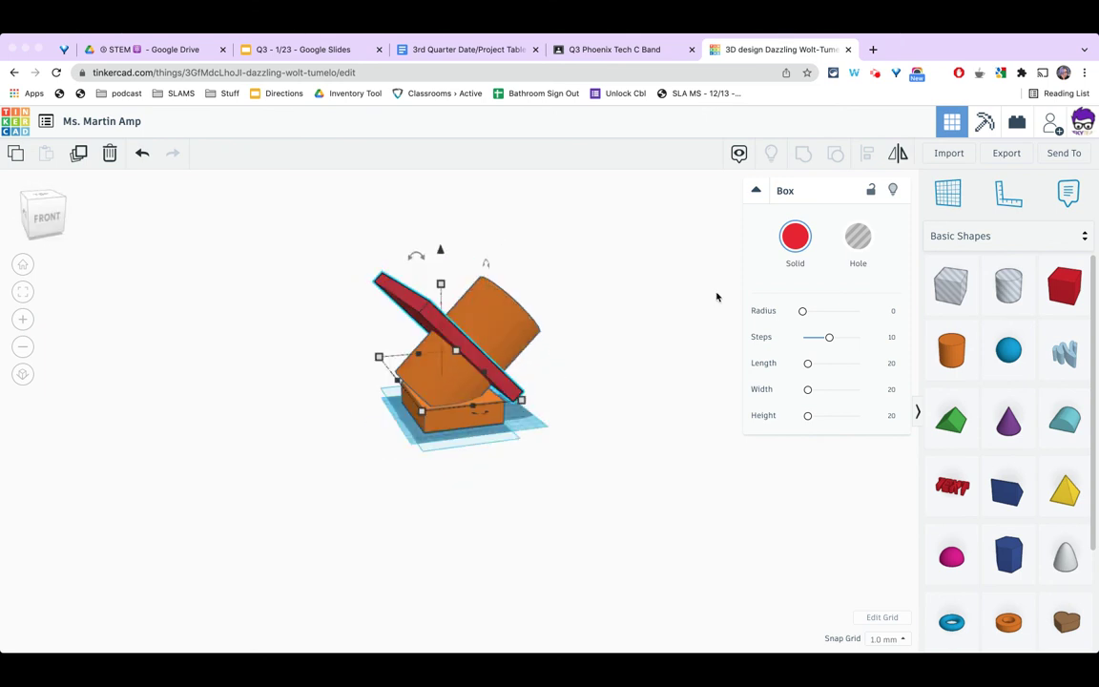
- Make the 45° red panel a Hole and group it with the cannon to cut the slot
click(857, 242)
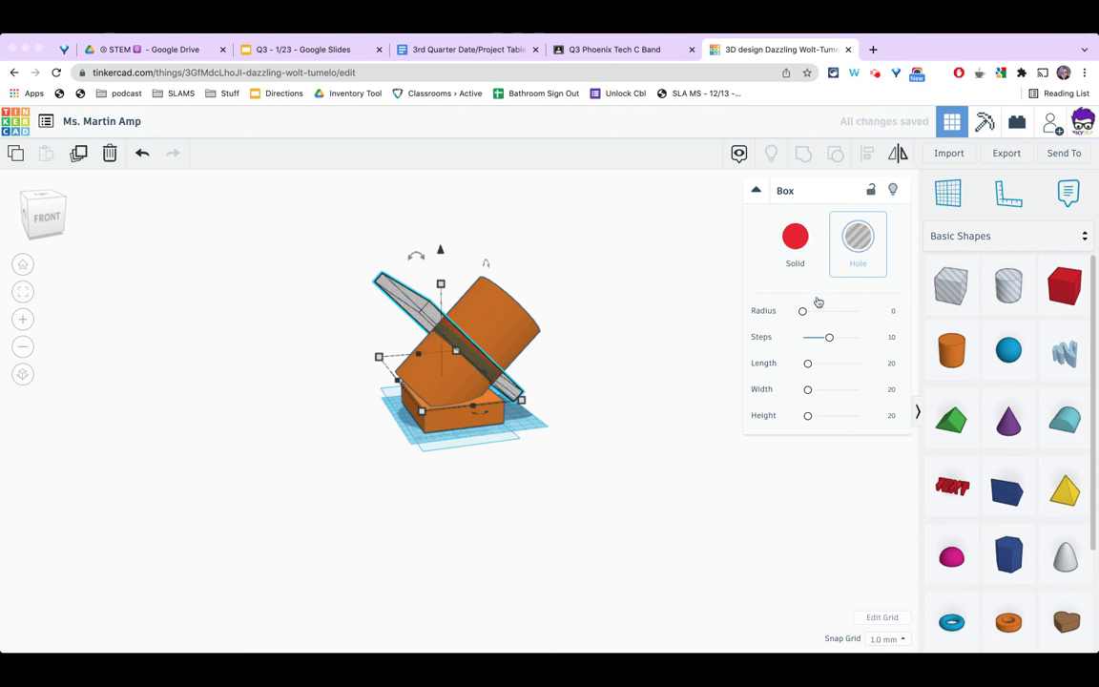
click(39, 217)
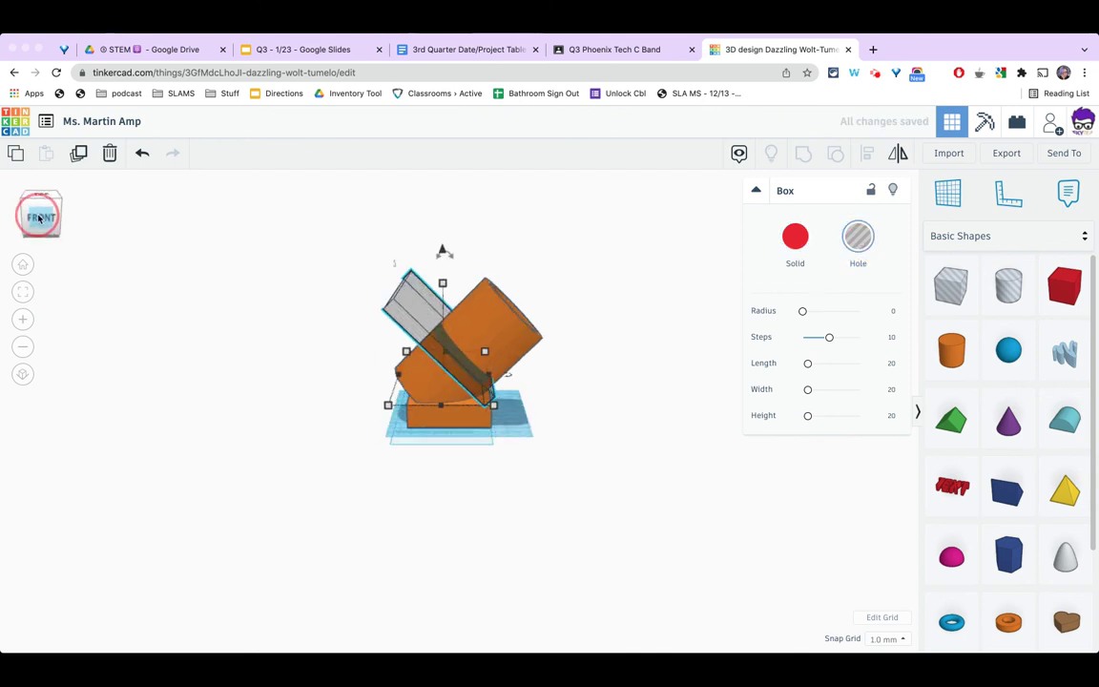
drag(338, 218, 581, 450)
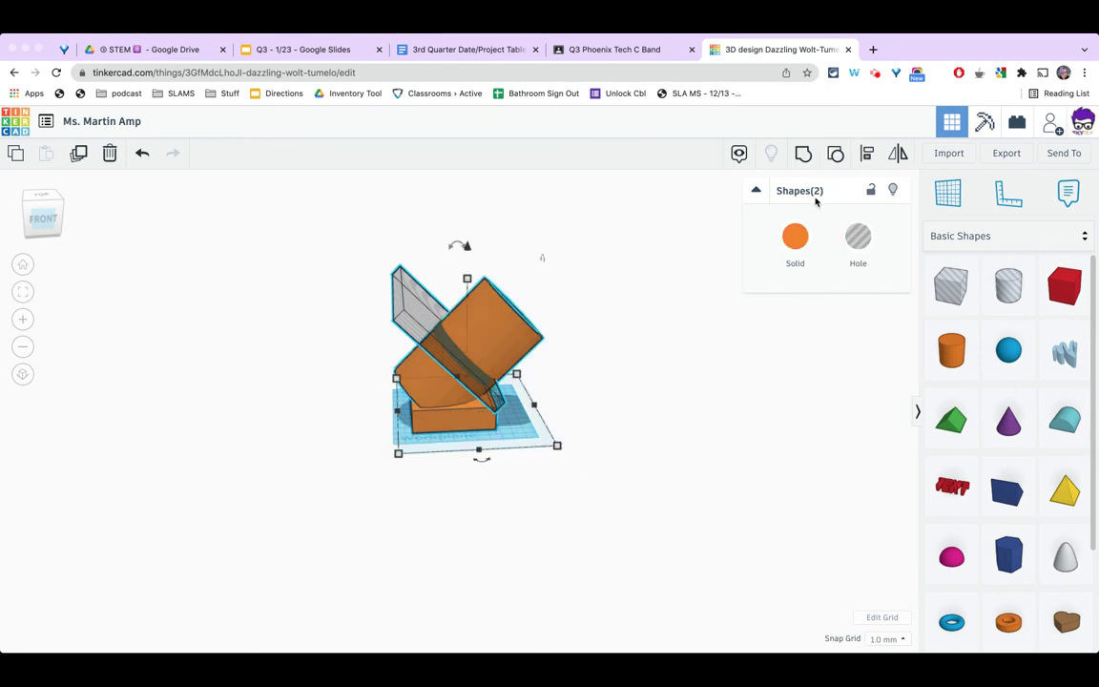
click(806, 162)
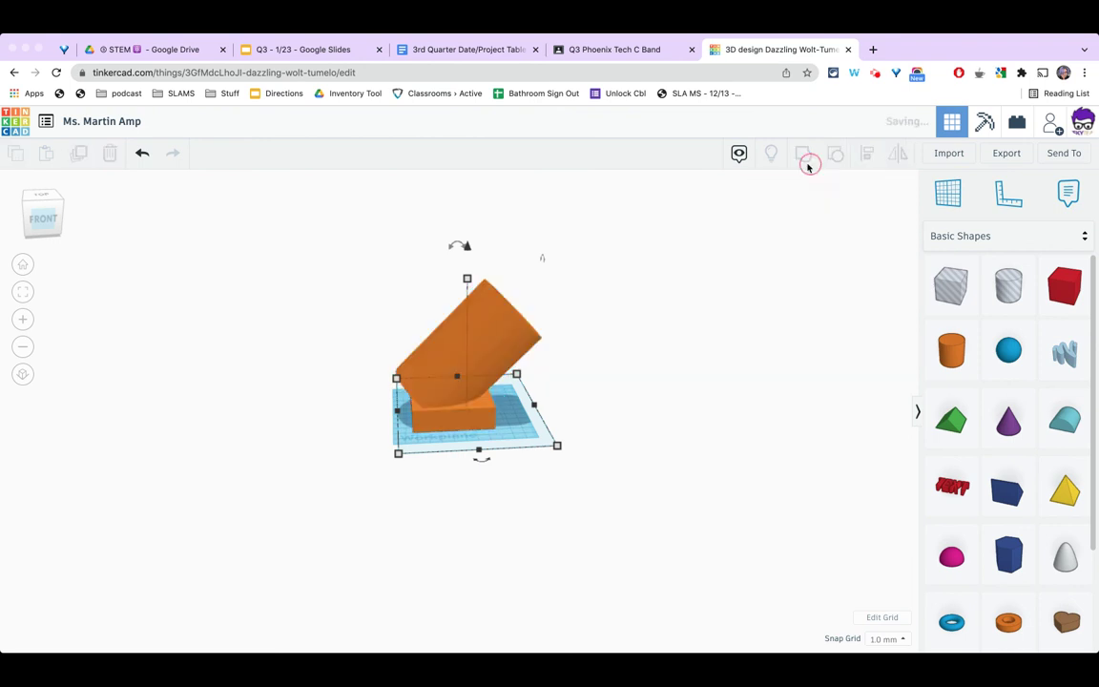
click(134, 286)
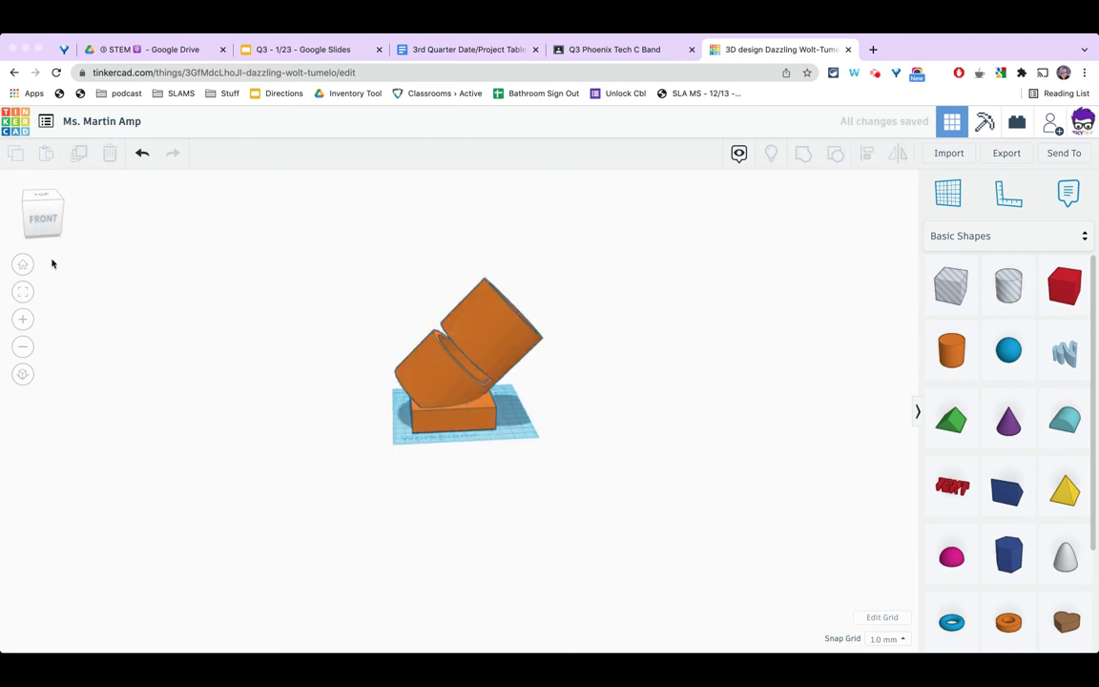
click(52, 225)
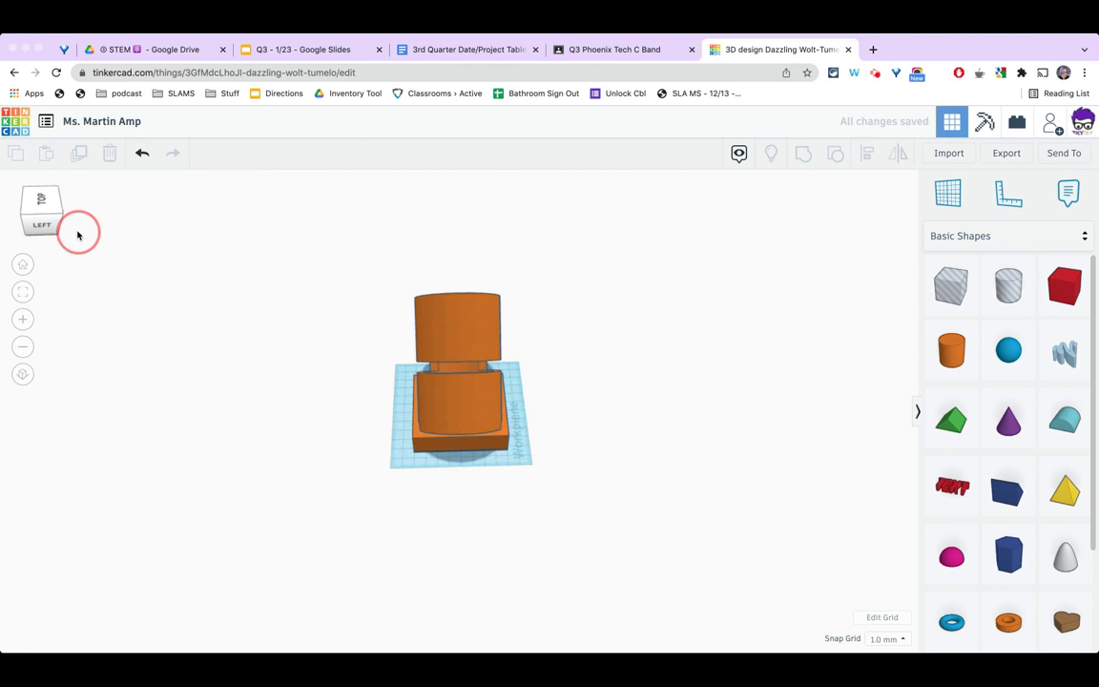
drag(76, 232, 56, 233)
click(54, 229)
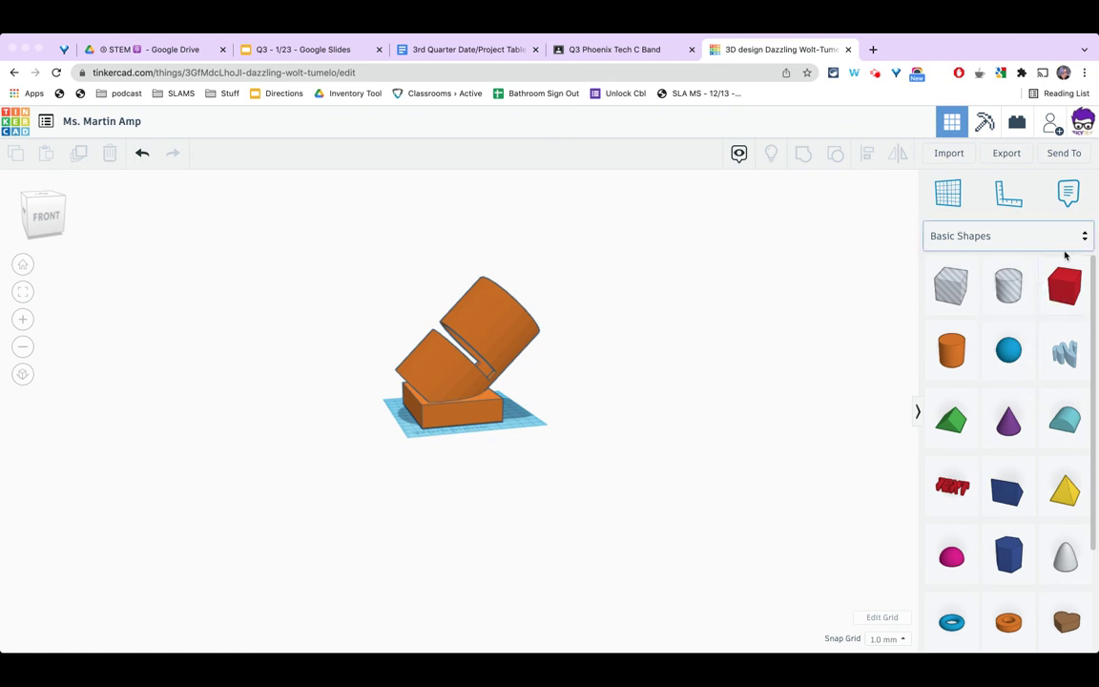
click(1066, 240)
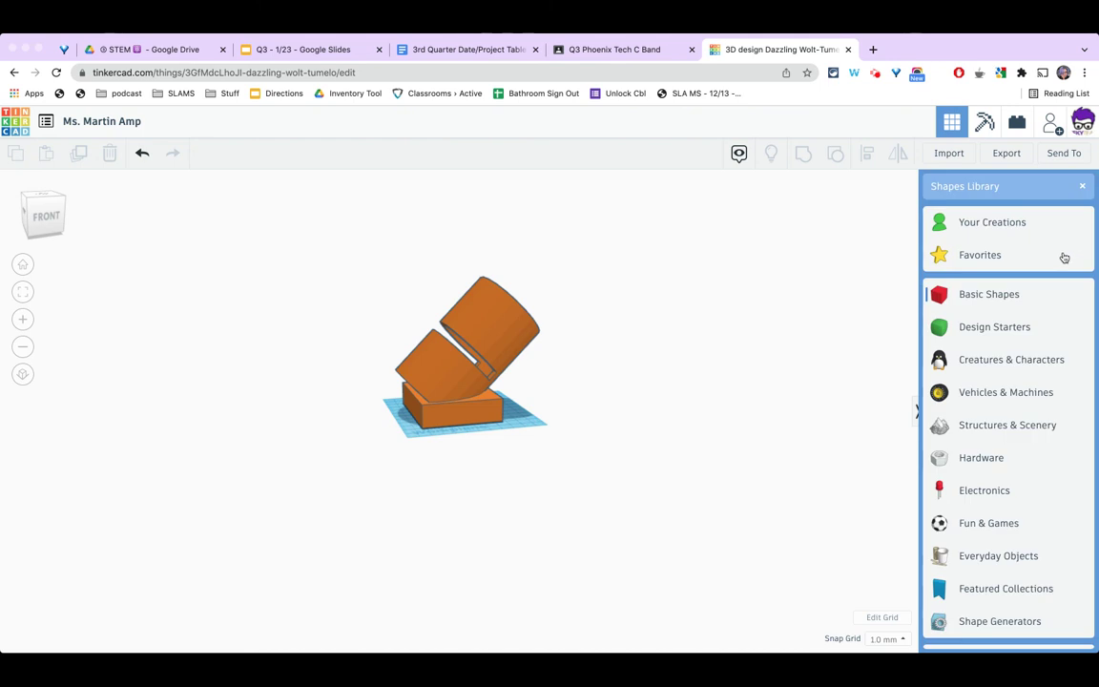
scroll(1031, 555, down, 2)
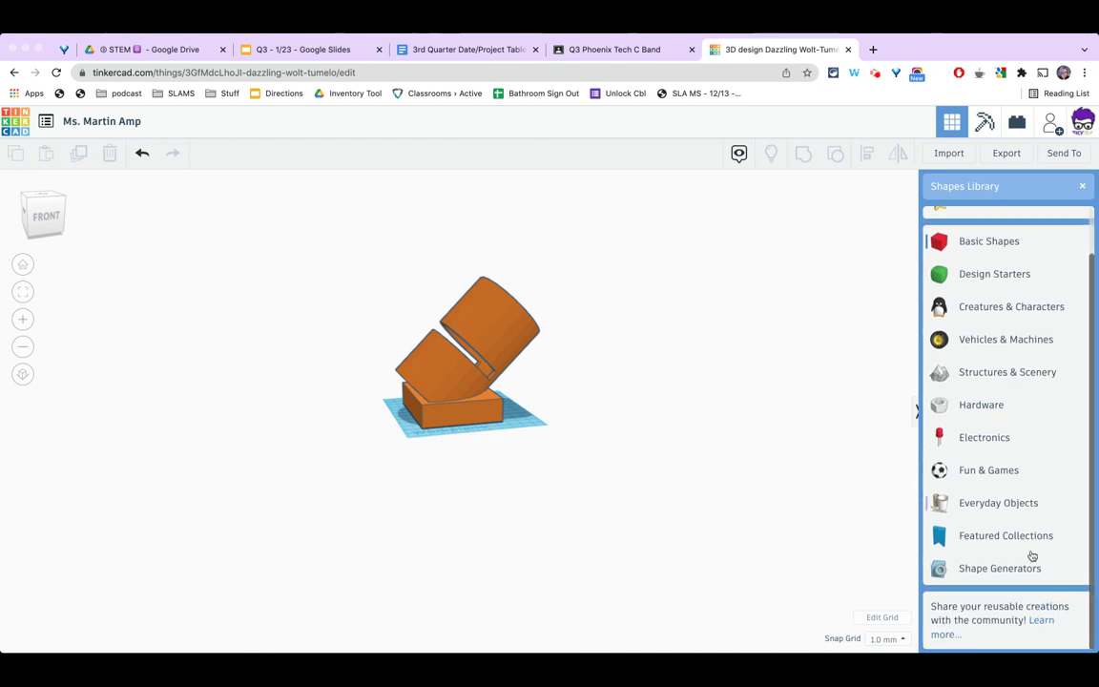
scroll(1031, 555, up, 1)
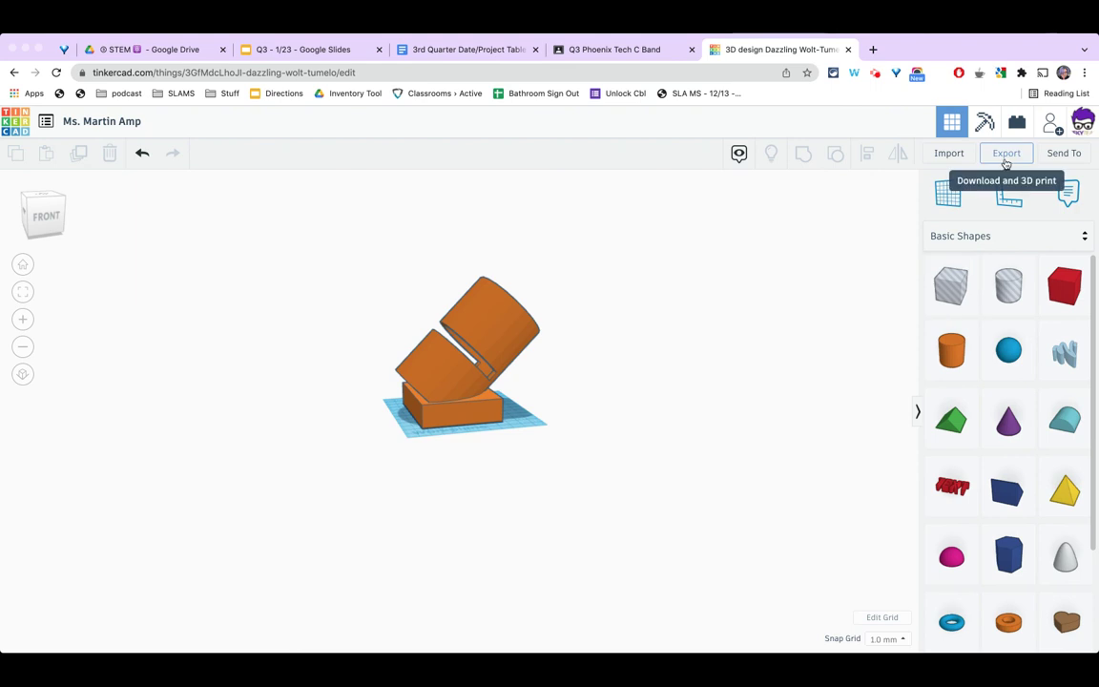
- Export the whole design as an .STL file for 3D printing
click(1006, 158)
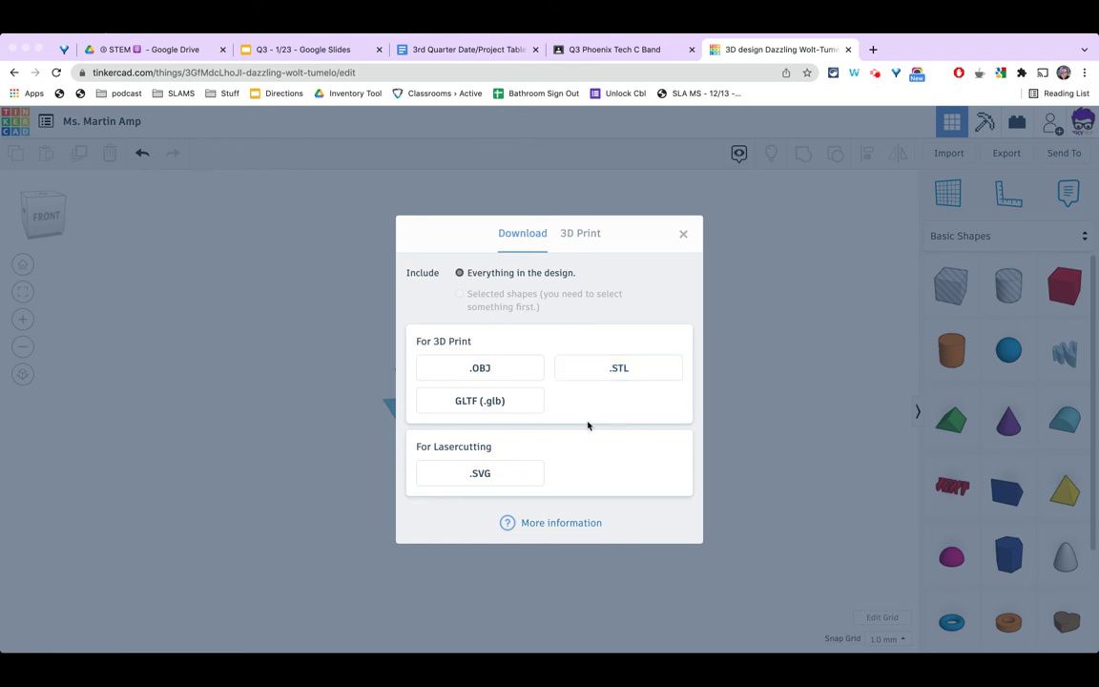
click(650, 371)
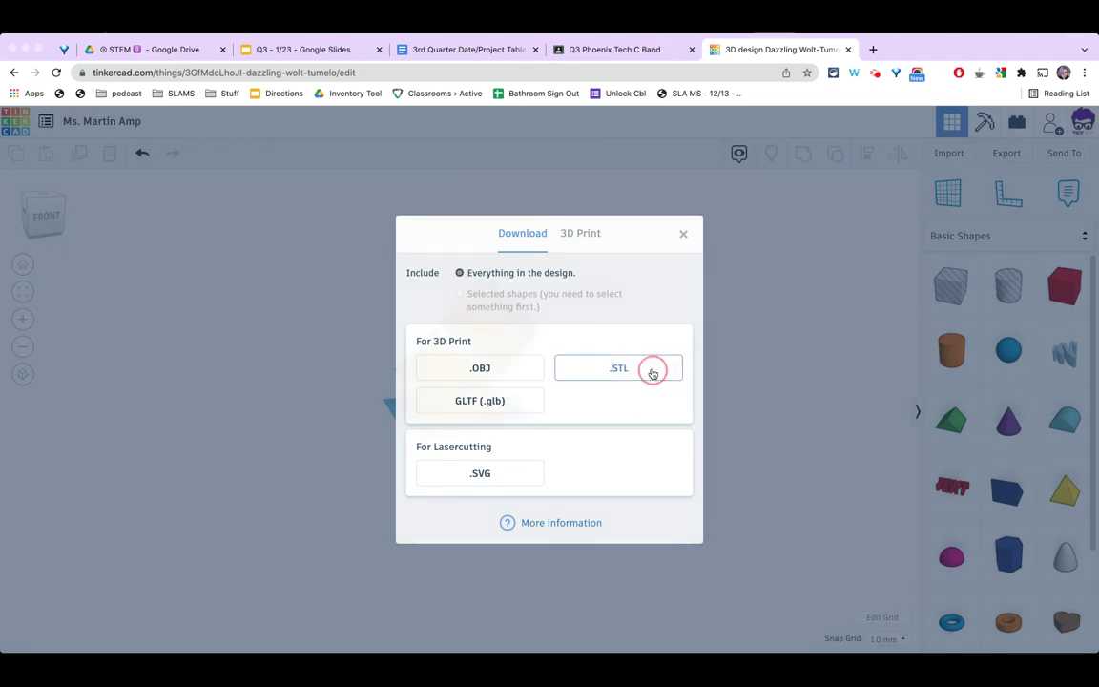